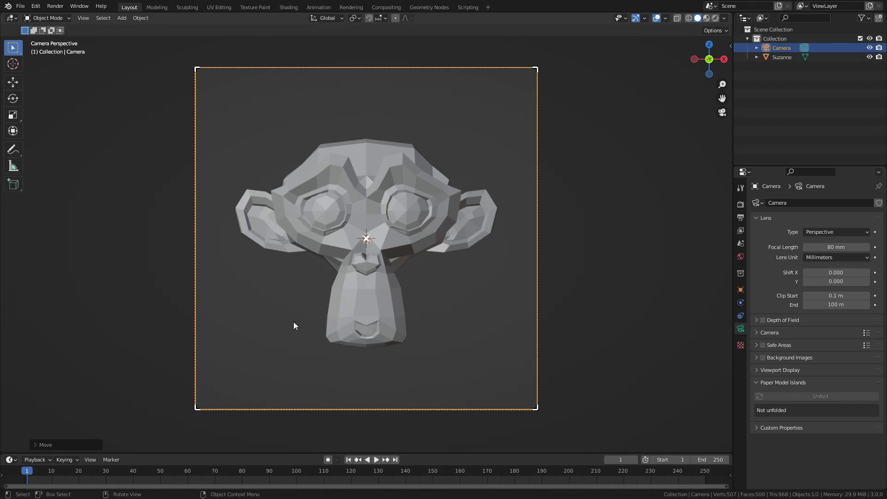
Split the 3D viewport in two, show the top view in the new area, and open the render settings
drag(730, 15, 472, 92)
key(KP_7)
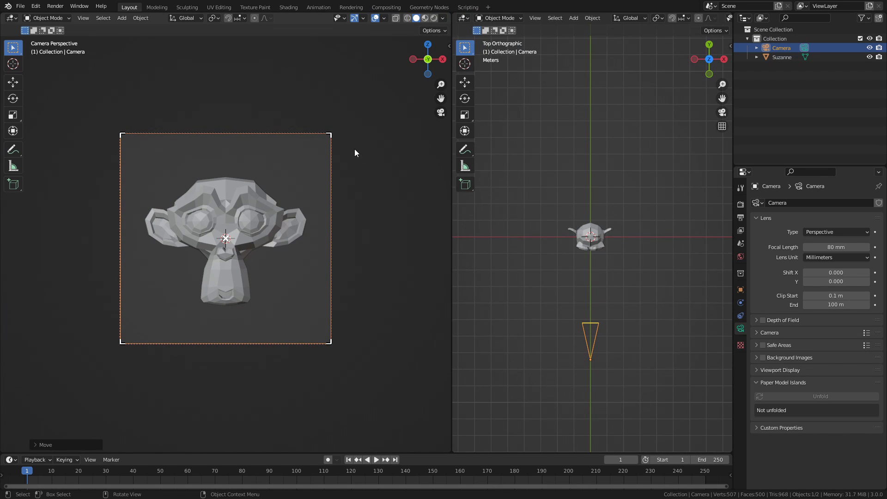
click(741, 217)
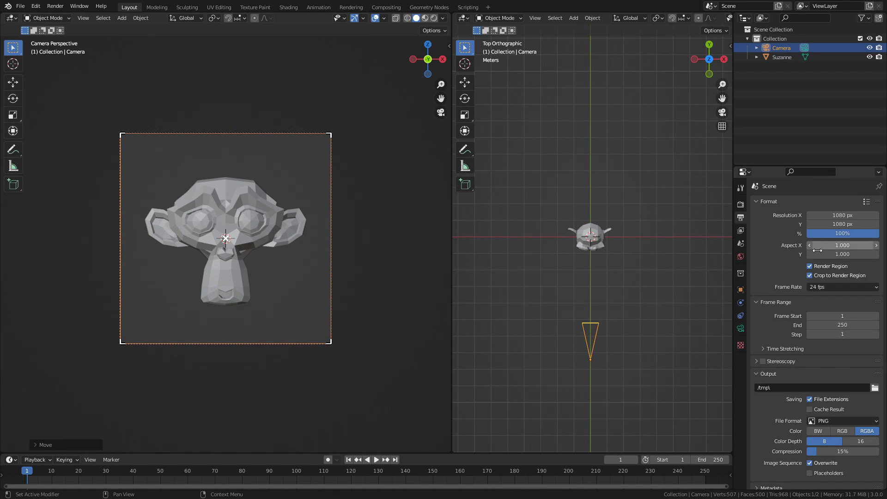
click(741, 204)
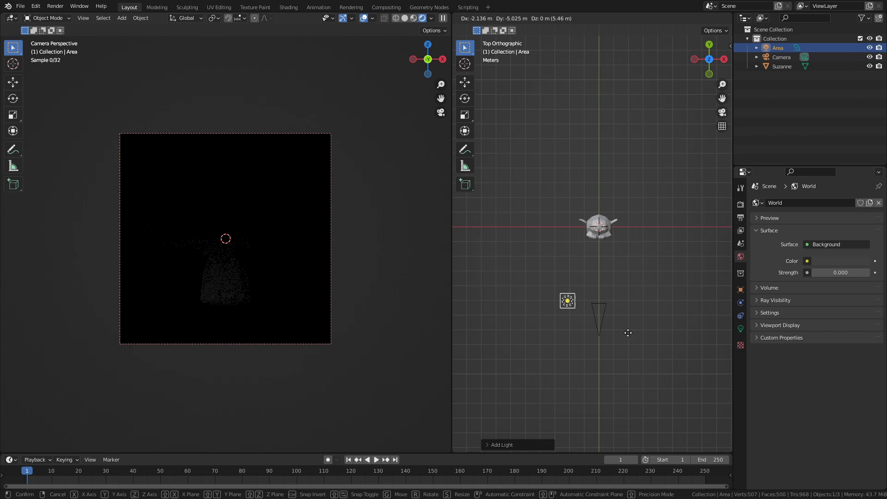
click(608, 334)
key(r)
key(x)
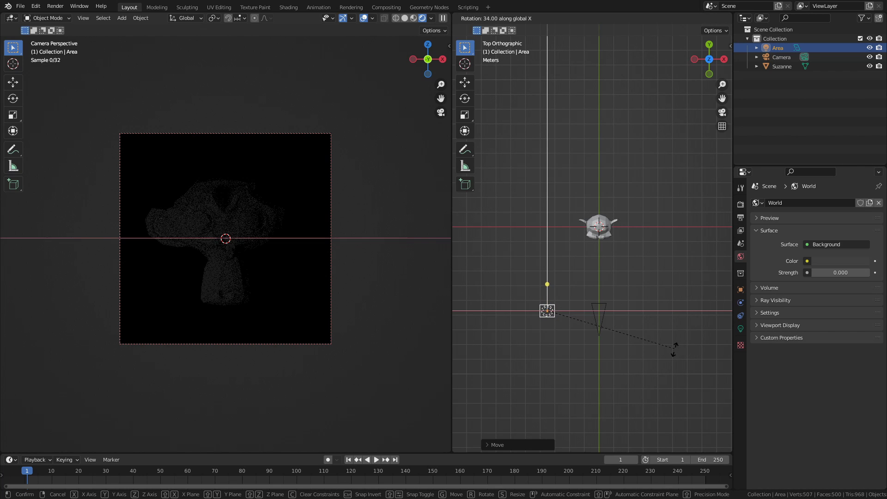
right_click(674, 383)
middle_drag(674, 382, 648, 265)
key(ctrl+z)
Move the area light along Y to the camera's side of Suzanne and rotate it about X to face the head
key(g)
key(y)
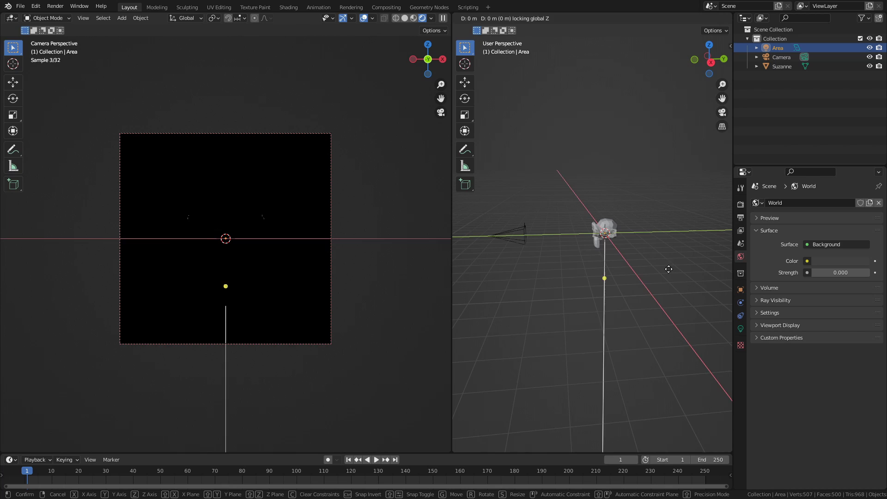
click(671, 268)
key(r)
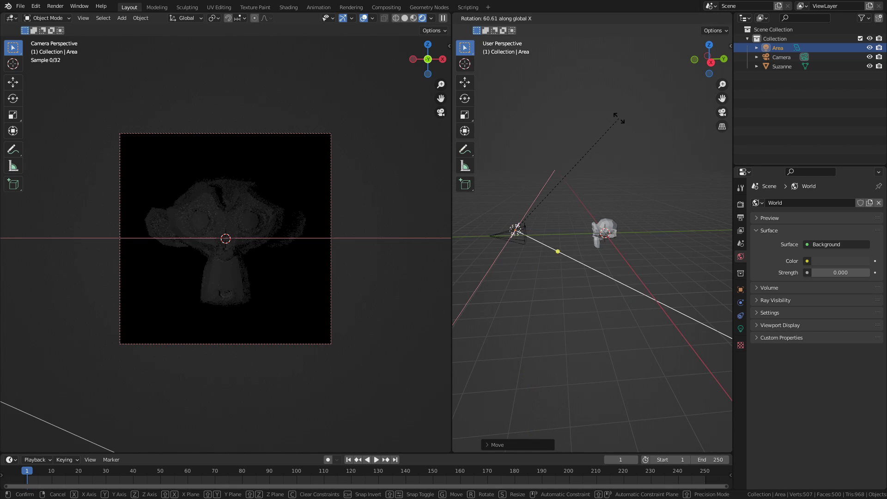
click(671, 268)
Save the file and set the key light's power to 250 W
key(KP_7)
click(741, 329)
key(ctrl+s)
double_click(836, 266)
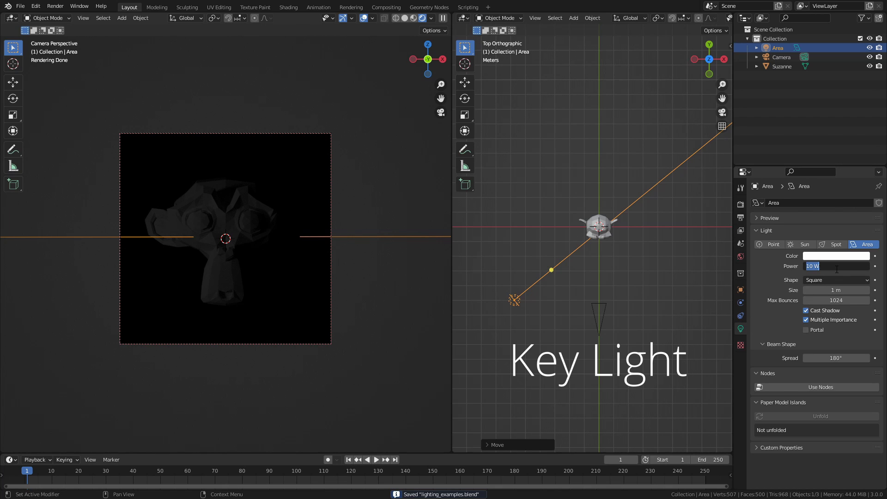
text(250)
key(Return)
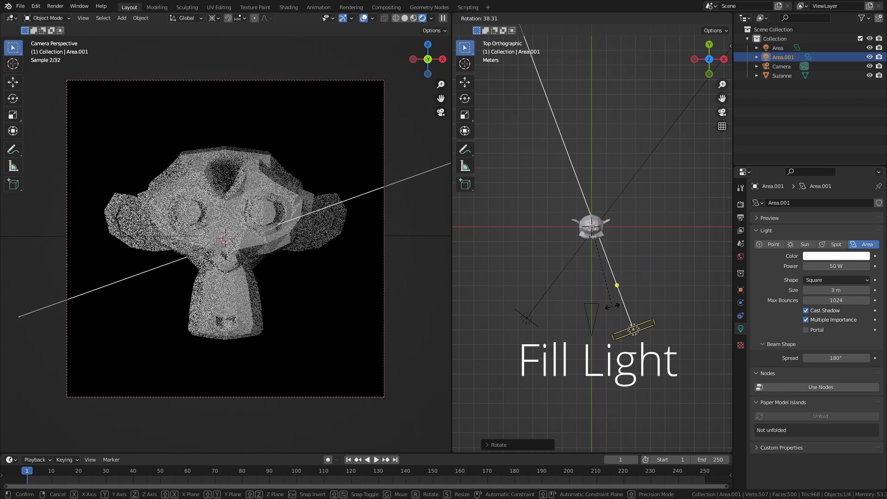
Swing the fill light around Suzanne opposite the key light, and rotate the back light about its local X axis
click(670, 269)
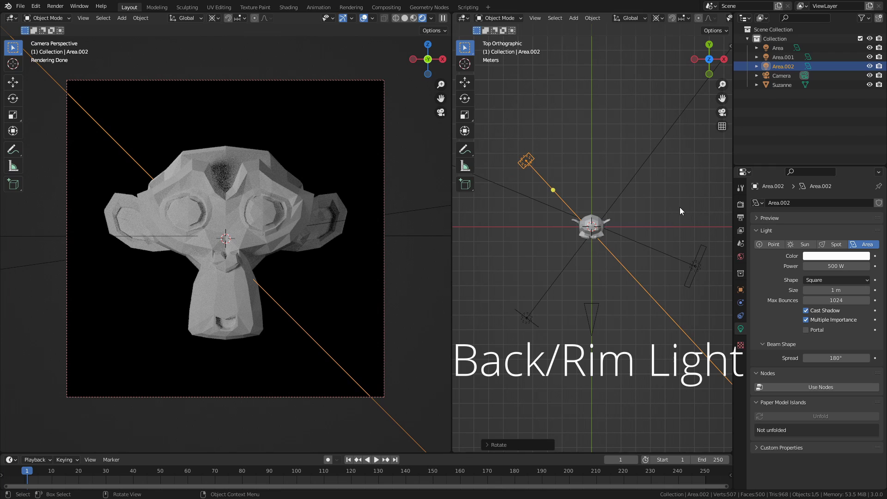
key(r)
key(x)
key(x)
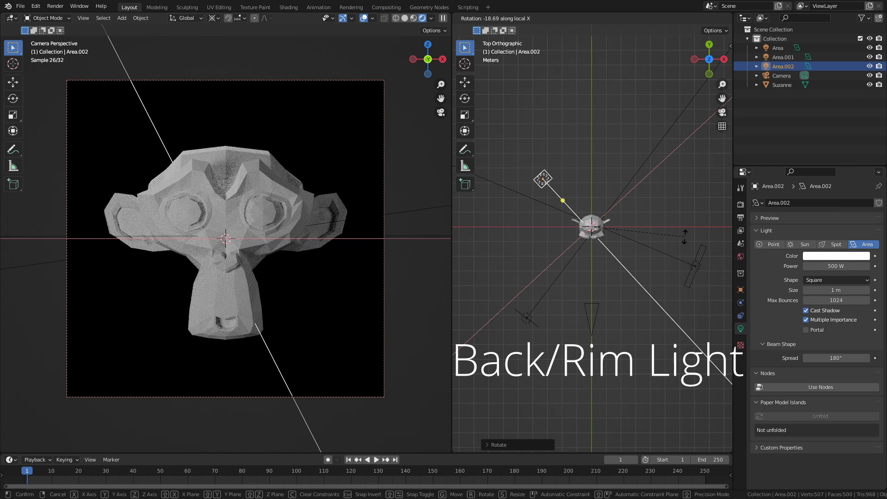
click(667, 214)
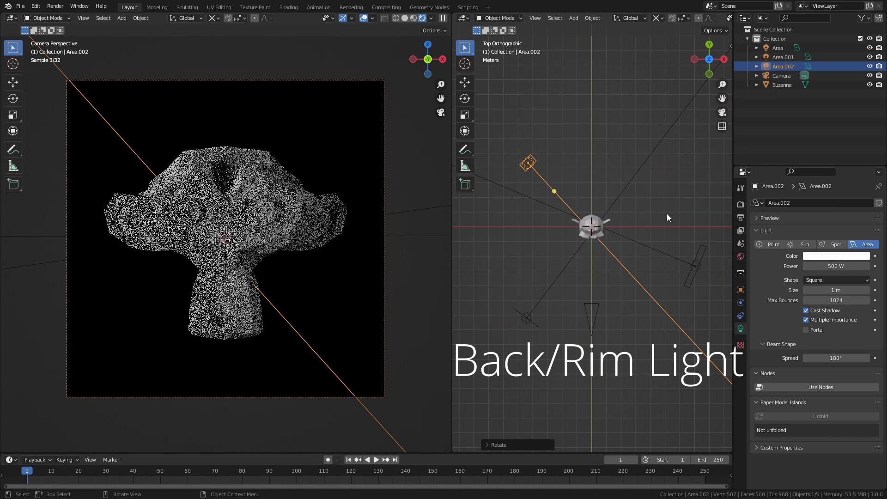
key(r)
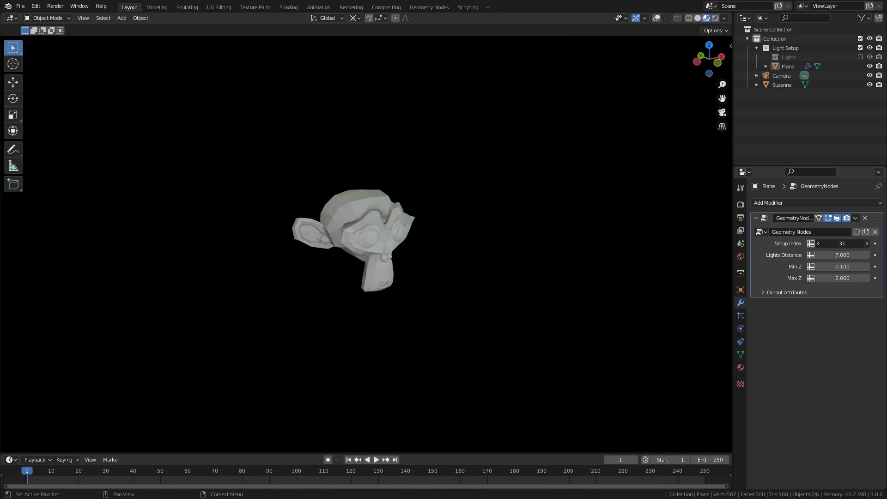
Raise the Setup index of the plane's Geometry Nodes modifier one by one past 80 to preview the light setups on Suzanne
click(868, 244)
click(868, 243)
click(868, 244)
click(868, 244)
click(868, 243)
click(868, 244)
click(868, 244)
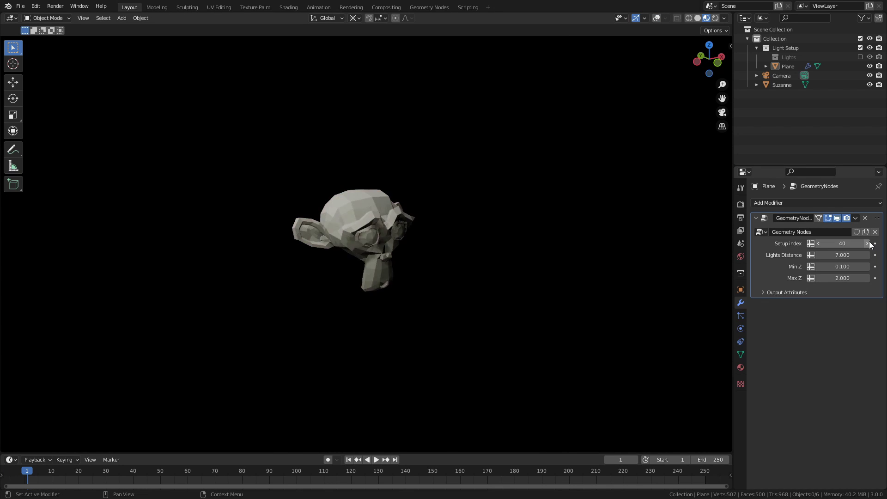
click(868, 243)
click(868, 243)
click(868, 244)
click(868, 243)
click(868, 244)
click(868, 244)
click(868, 244)
click(868, 243)
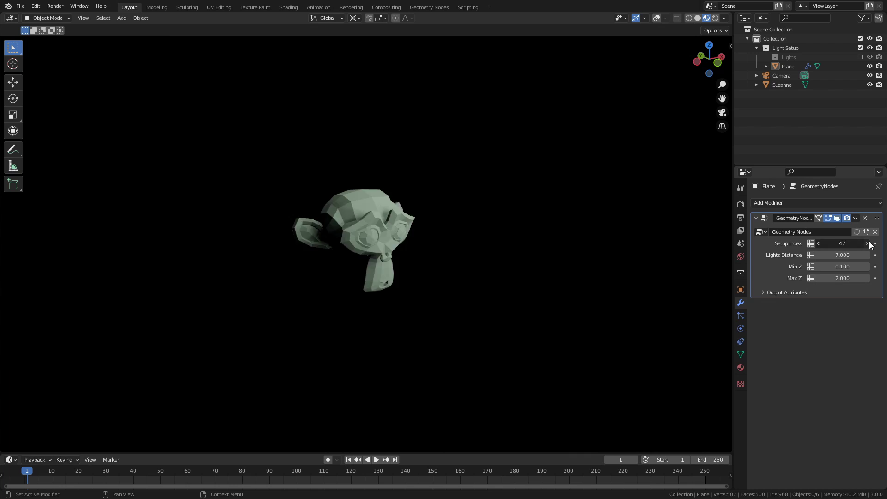
click(868, 243)
click(868, 244)
click(868, 244)
click(868, 243)
click(868, 244)
click(868, 244)
click(868, 243)
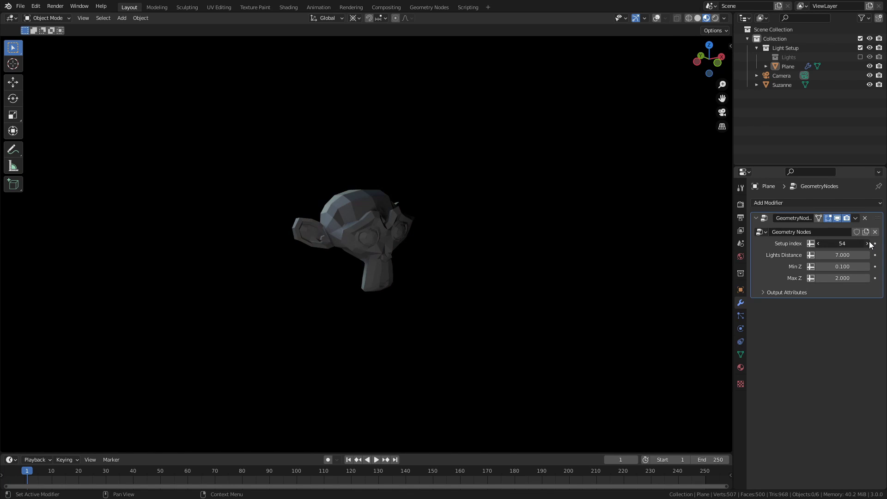
click(868, 244)
click(868, 243)
click(868, 243)
click(868, 244)
click(868, 244)
middle_drag(369, 205, 437, 205)
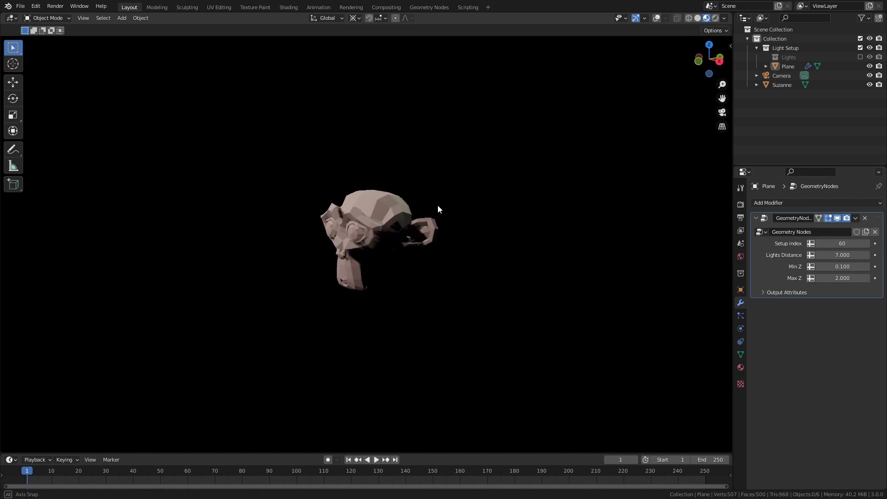
click(868, 243)
click(868, 243)
click(868, 244)
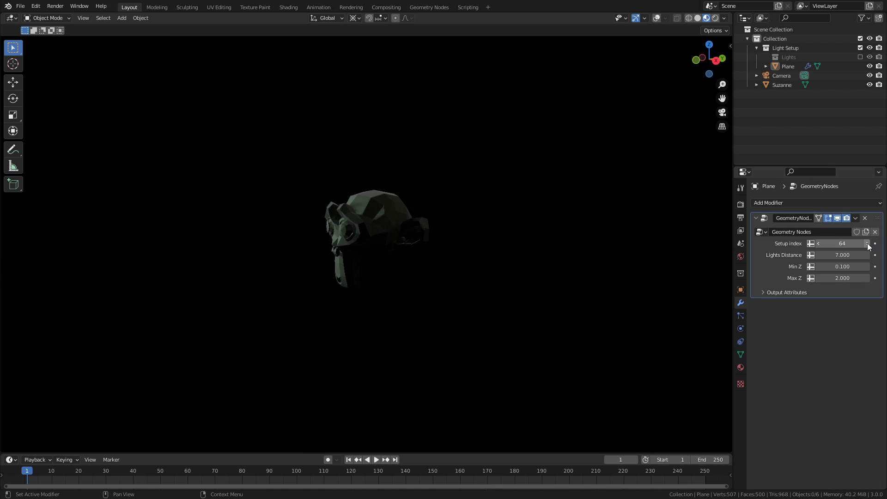
click(868, 244)
click(868, 243)
click(868, 243)
click(868, 244)
click(868, 244)
click(868, 244)
click(868, 243)
click(868, 244)
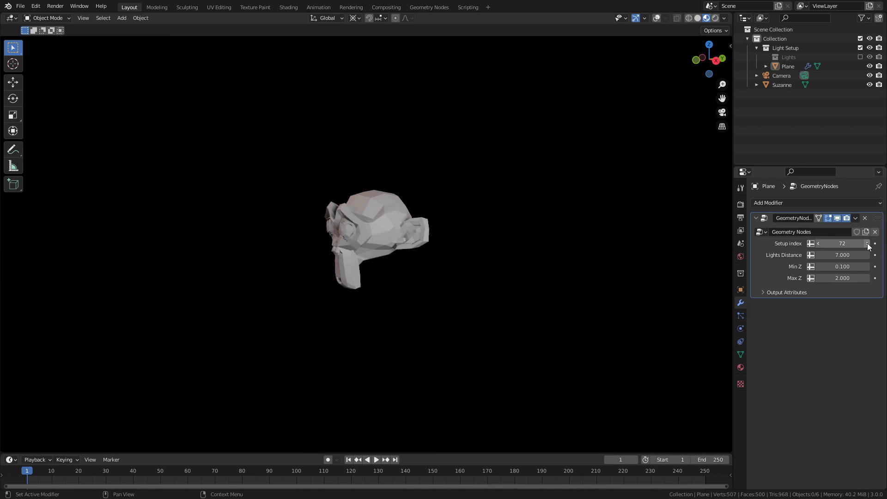
click(868, 244)
click(868, 244)
click(868, 243)
click(868, 244)
click(868, 243)
click(868, 244)
click(868, 243)
click(868, 244)
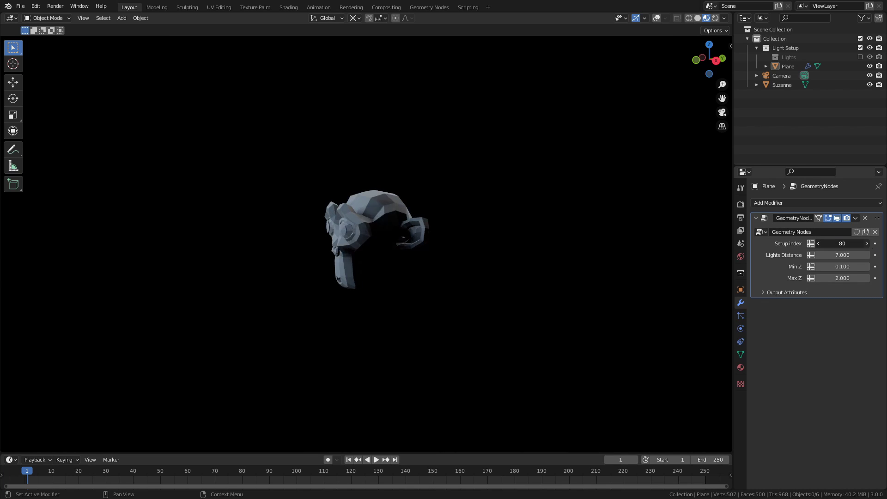
click(868, 244)
click(868, 243)
click(868, 244)
click(868, 244)
click(868, 243)
click(868, 244)
click(868, 243)
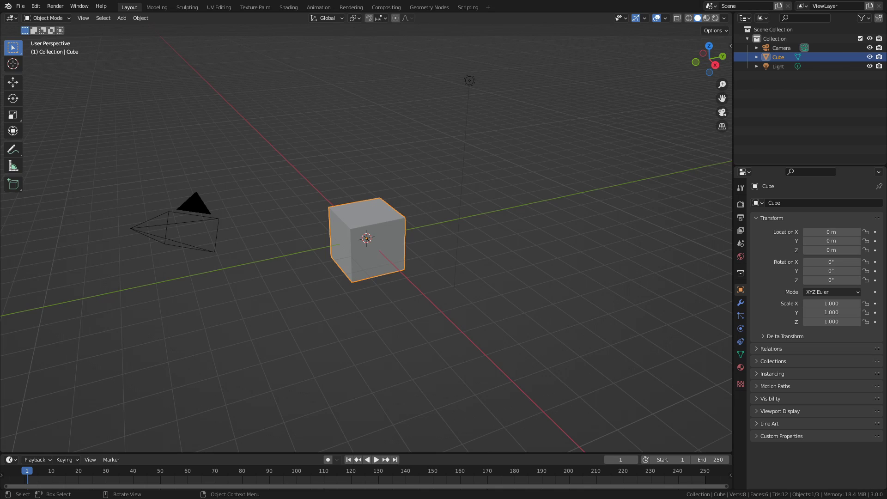
Create a new collection directly under the Scene Collection and name it Lights
click(766, 98)
click(781, 29)
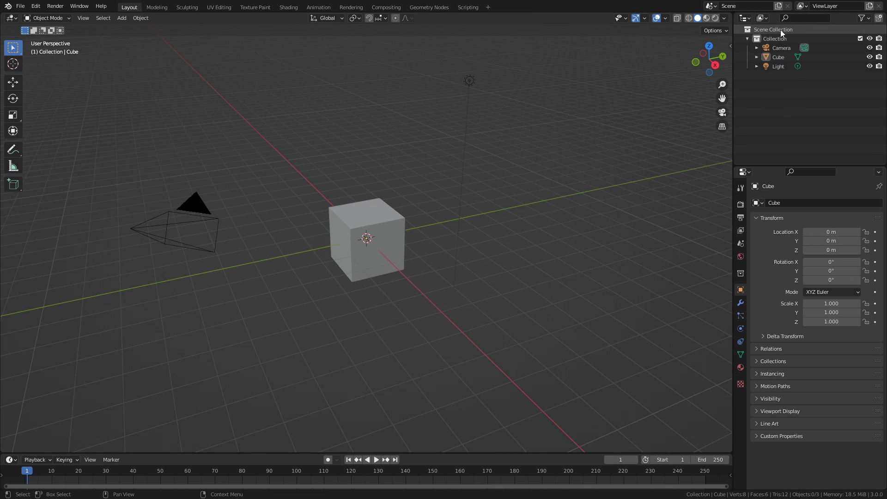
right_click(780, 29)
click(768, 30)
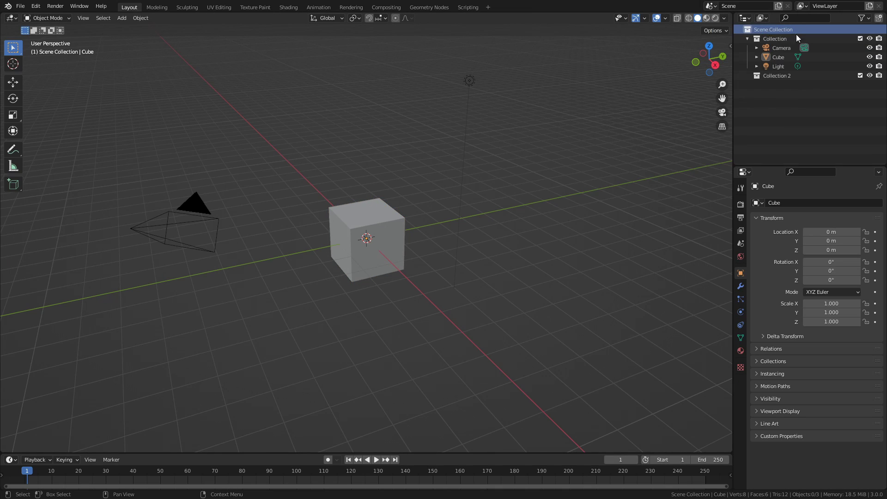
double_click(781, 76)
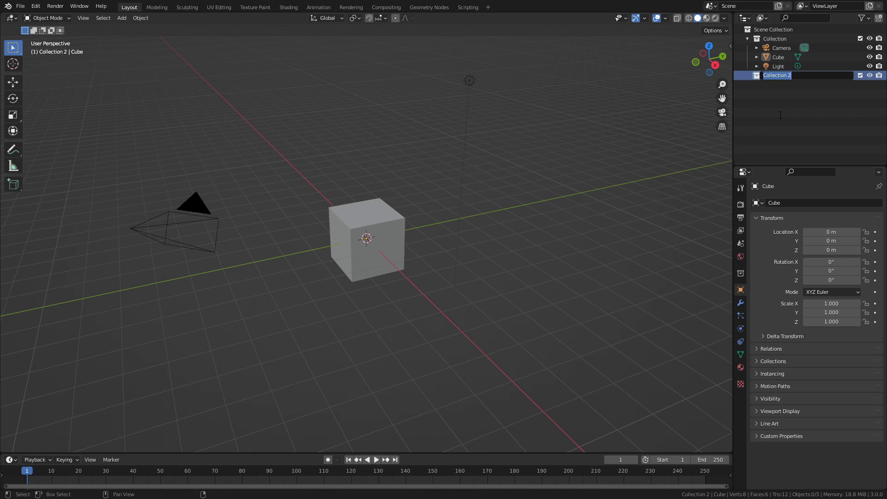
text(Lights)
key(Return)
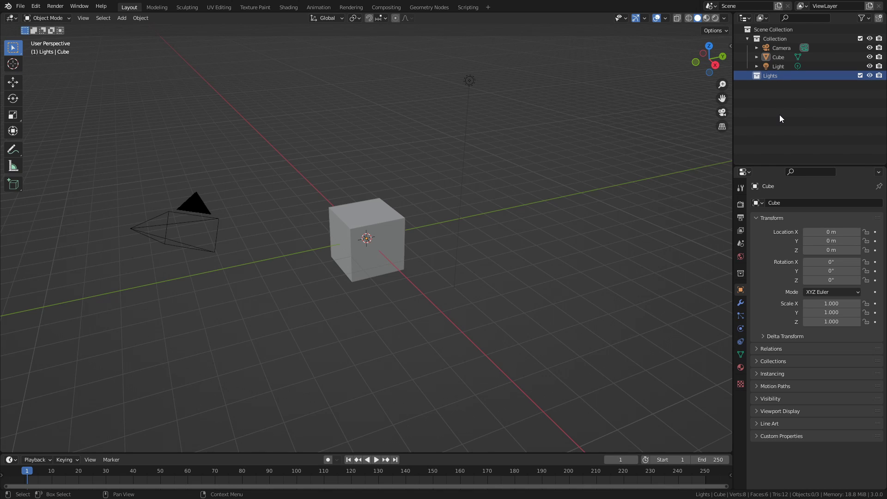
Delete the default camera, cube and light from the scene
drag(549, 51, 129, 305)
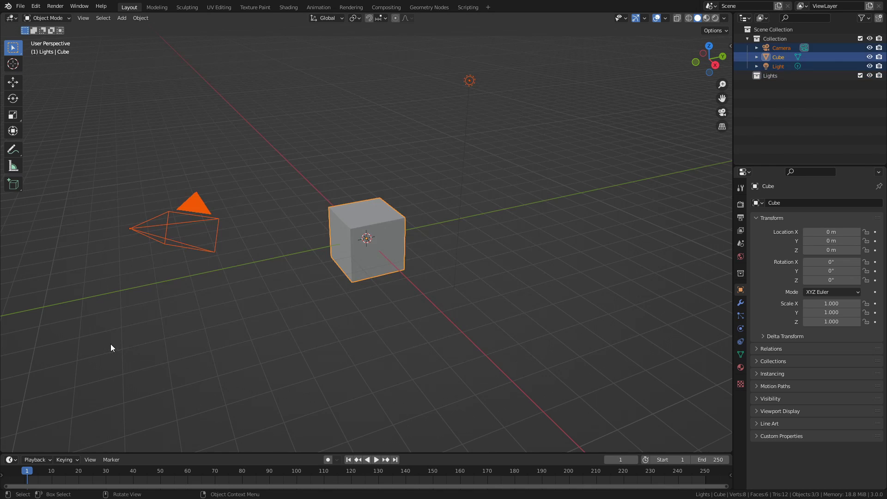
key(x)
click(525, 188)
Add an area light at the world origin inside the Lights collection
click(781, 48)
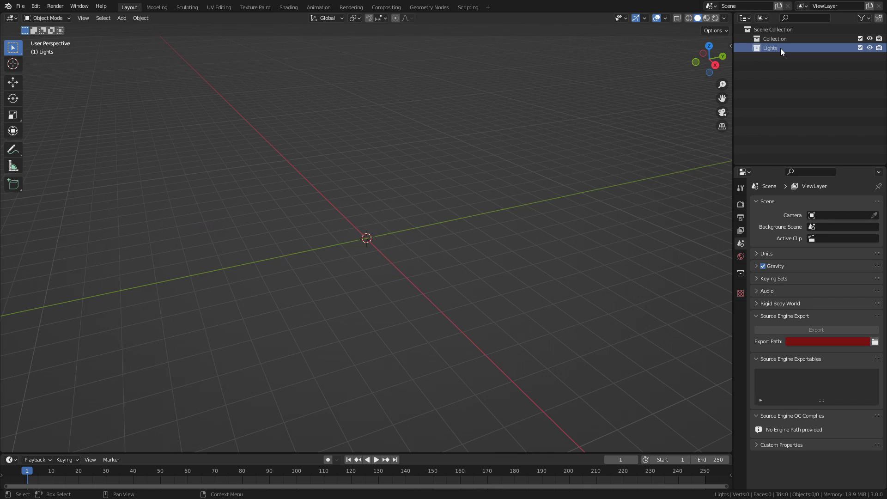
key(shift+a)
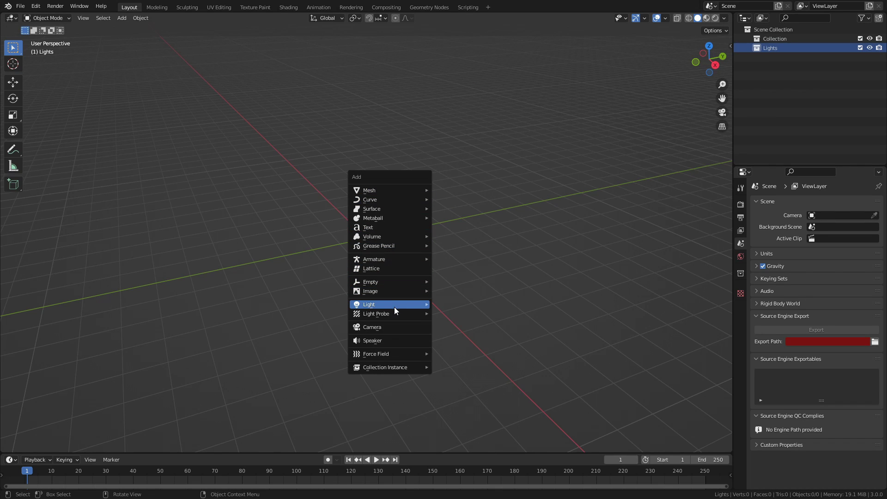
mouse_move(429, 304)
click(473, 334)
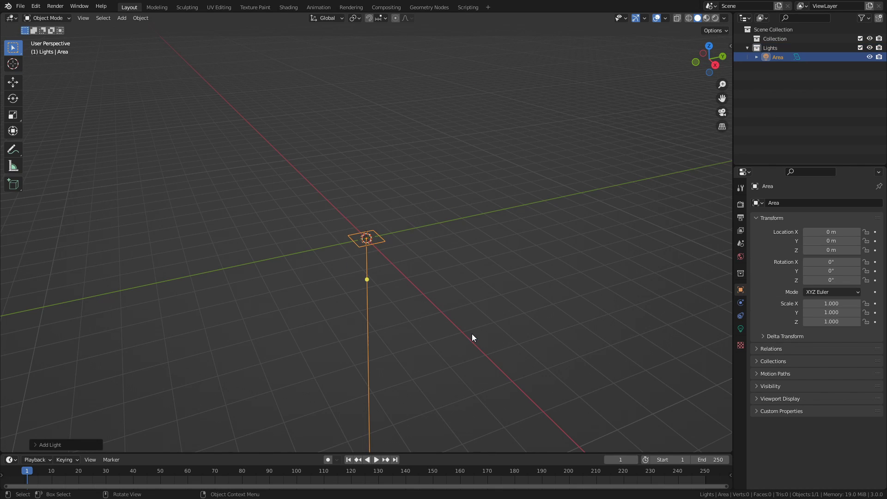
Set the area light's power to 500 W
click(741, 328)
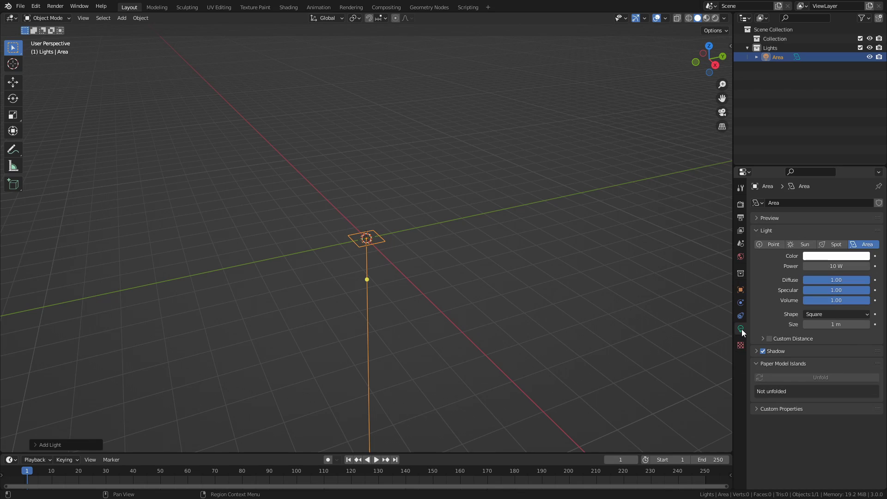
click(846, 266)
text(500)
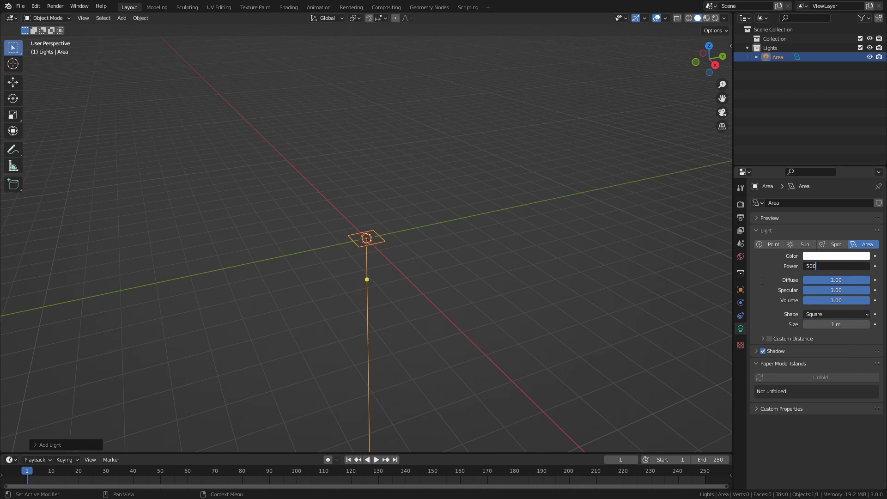
key(Return)
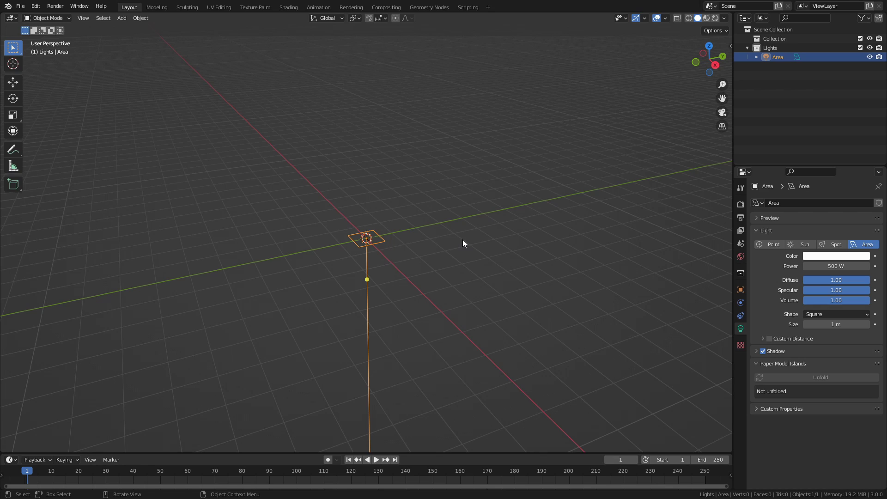
Duplicate the area light four times, leaving every copy in place at the origin
key(shift+d)
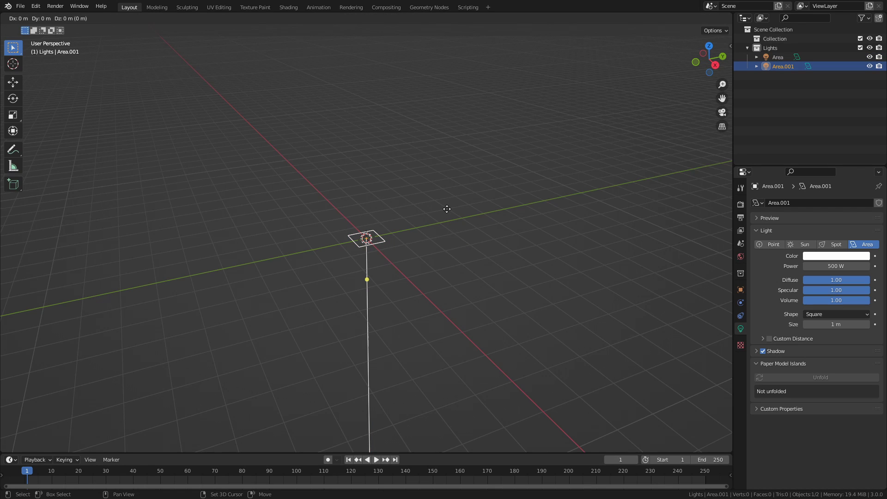
right_click(447, 210)
key(shift+d)
right_click(447, 210)
key(shift+d)
right_click(448, 210)
key(shift+d)
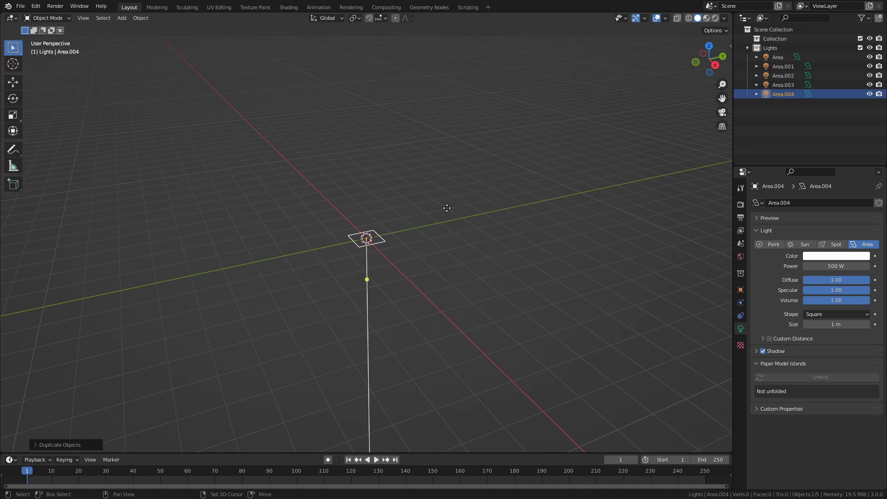
right_click(447, 210)
Tint the Area.001 light pale green, with hue 0.346 and saturation 0.331
click(783, 66)
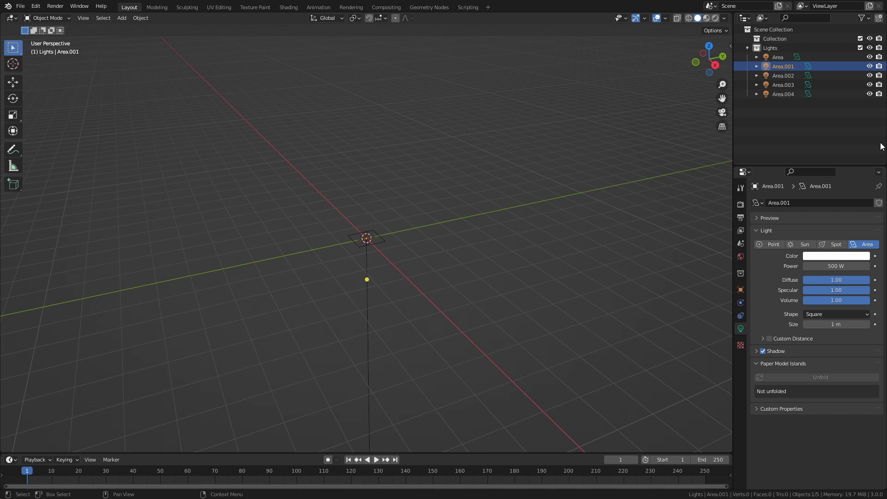
click(846, 257)
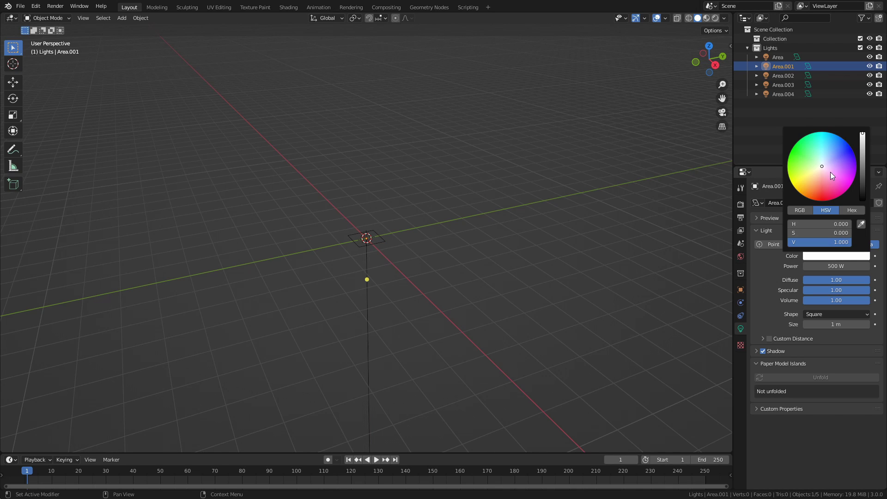
drag(830, 172, 817, 162)
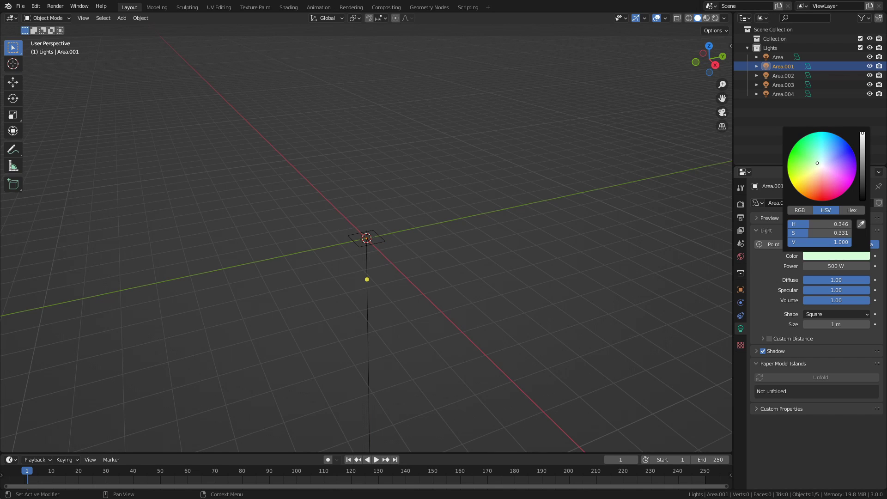
Give the Area.002, Area.003 and Area.004 lights their own slight colour tints, pale yellow for Area.004, and save the file
click(784, 76)
click(837, 257)
drag(828, 162, 817, 167)
click(767, 86)
click(834, 256)
click(784, 94)
click(836, 256)
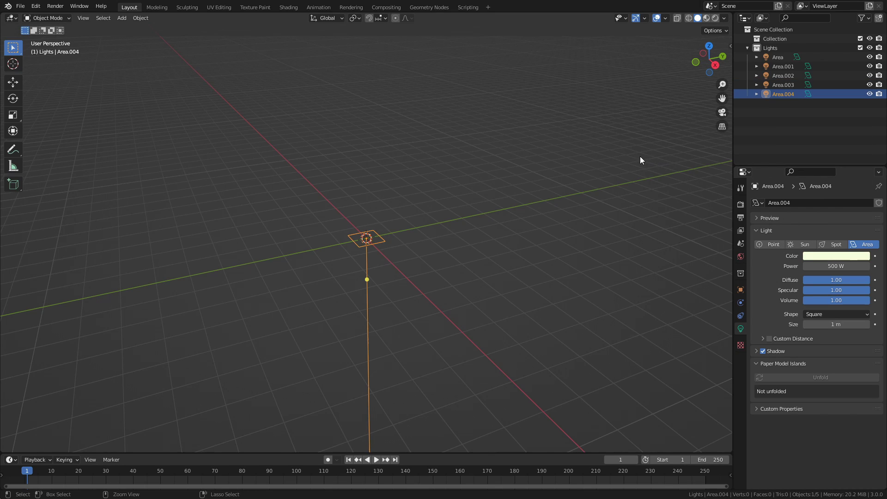
key(ctrl+s)
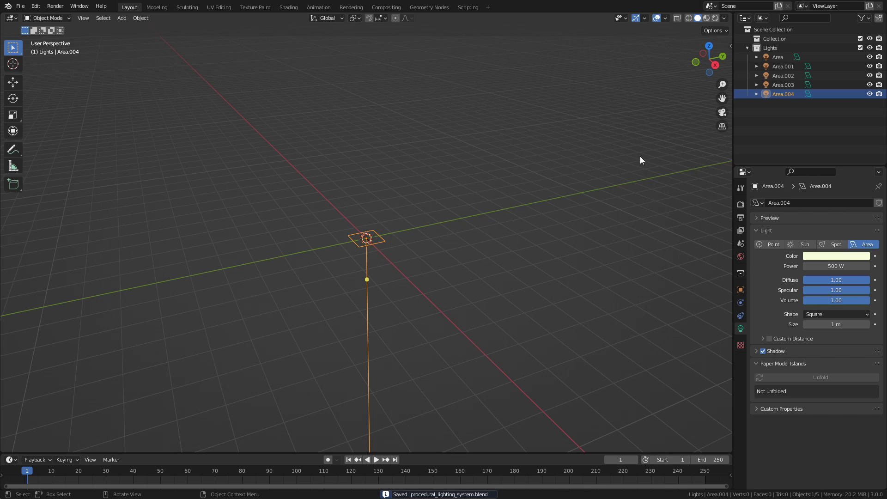
Exclude the Lights collection from the view layer, make Collection the active collection and save the file
click(795, 136)
click(860, 48)
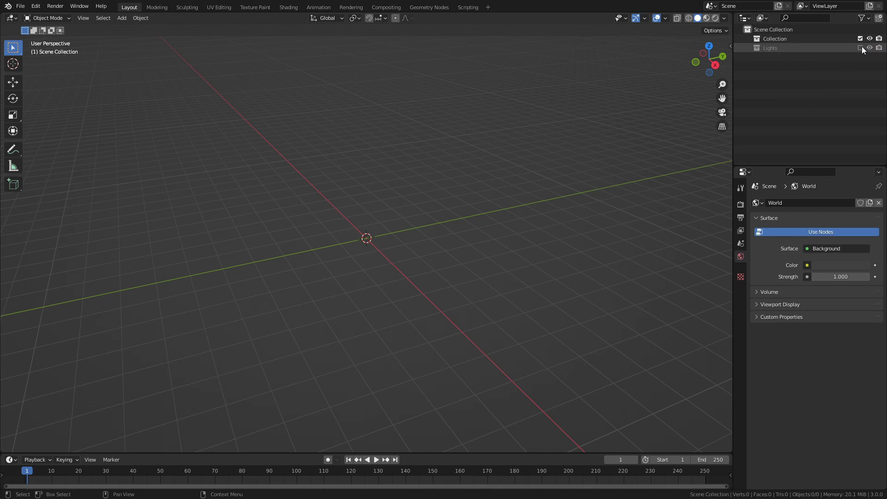
click(781, 39)
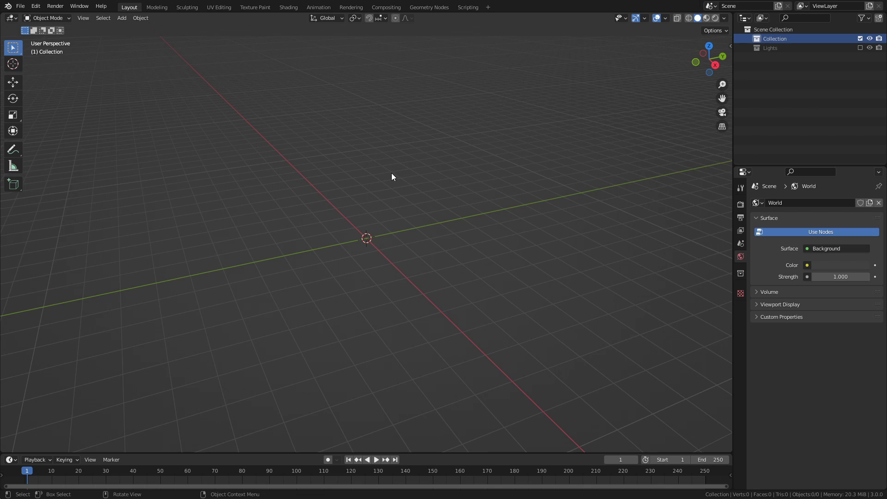
key(ctrl+s)
Add a mesh plane at the world origin inside Collection
key(shift+a)
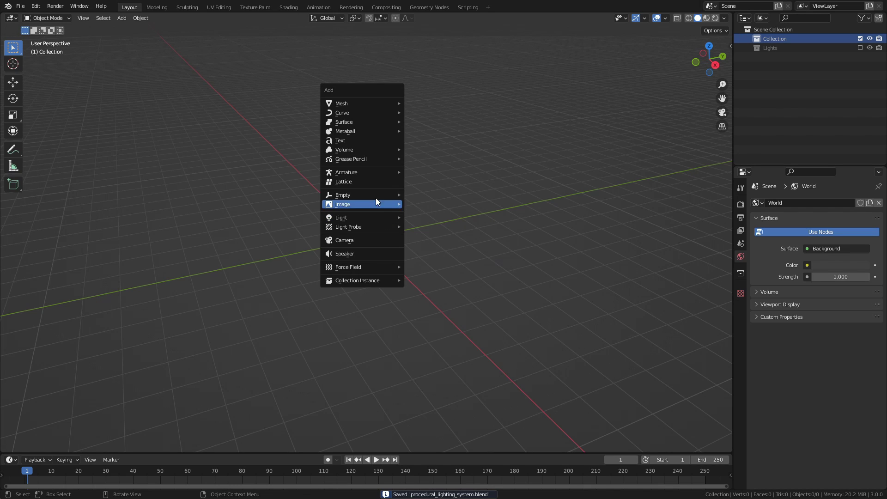
mouse_move(364, 102)
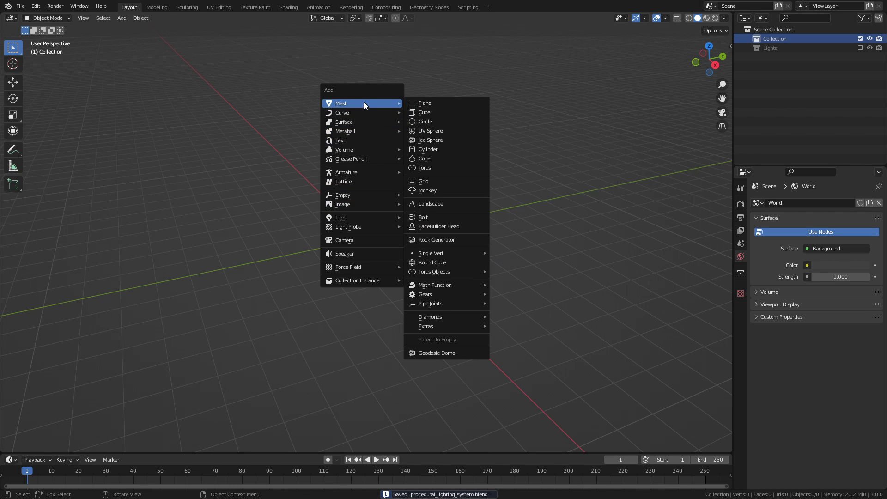
click(428, 104)
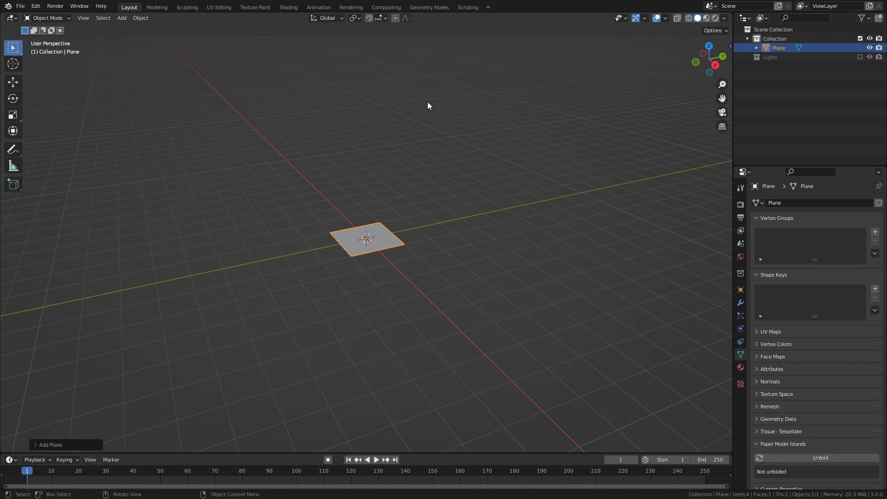
Switch to the Geometry Nodes workspace, enlarge its node editor and create a new node tree on the plane
click(437, 7)
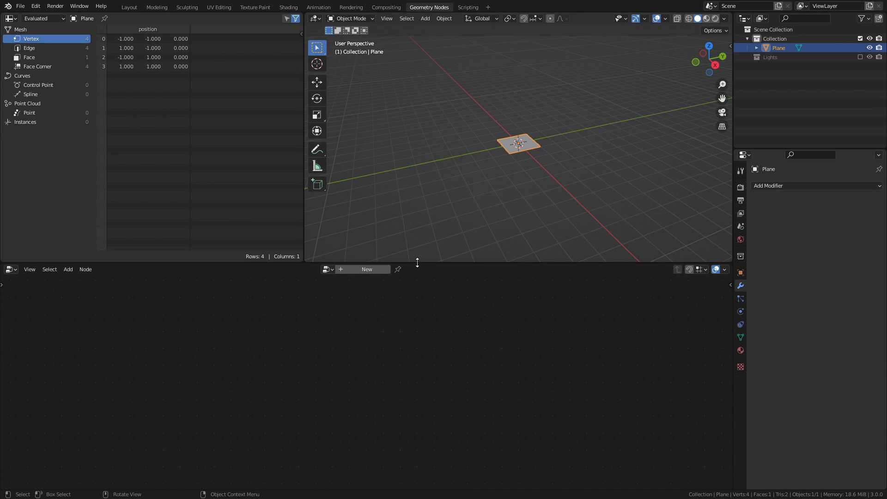
drag(417, 263, 418, 182)
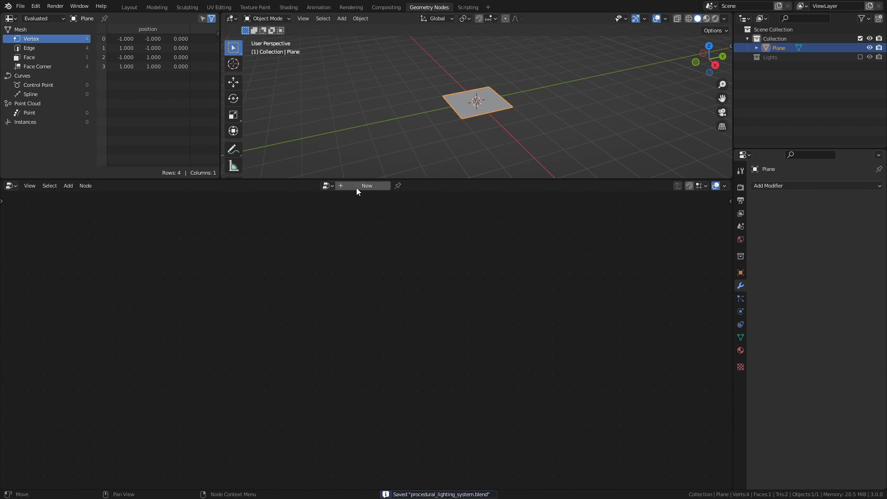
click(357, 186)
Unlink Group Input from Group Output and space the two nodes far apart
drag(450, 322, 379, 333)
drag(252, 321, 120, 319)
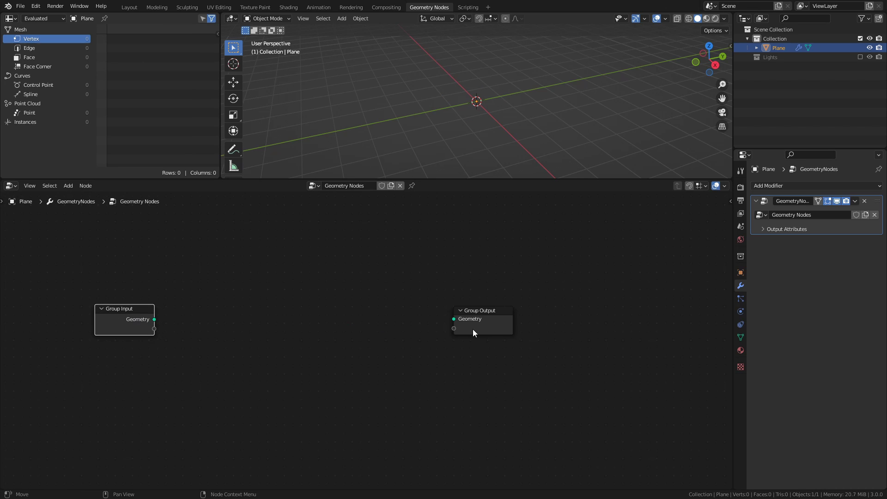
drag(473, 329, 533, 325)
Add a Mesh Line node beside Group Input and connect its mesh to the Group Output geometry
key(shift+a)
mouse_move(301, 307)
click(375, 362)
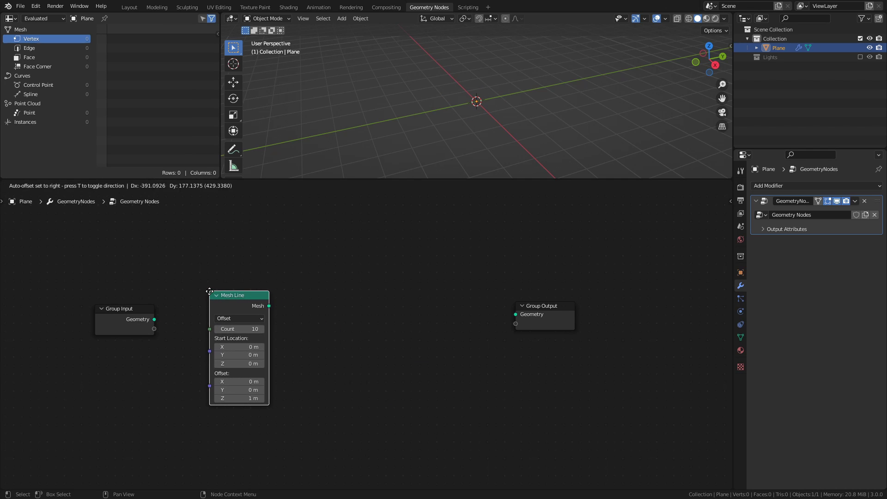
click(205, 289)
drag(269, 306, 515, 315)
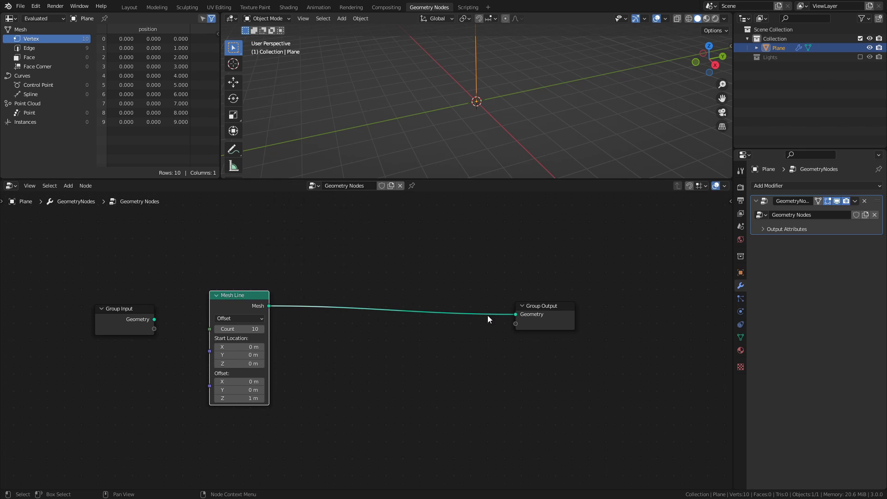
Set the Mesh Line count to 3 and its Z offset to 0 m
click(241, 329)
text(3)
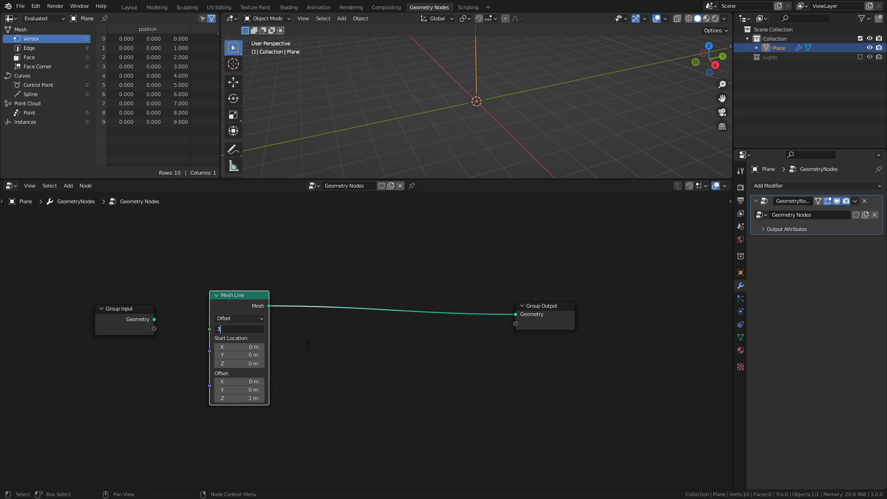
key(Return)
click(251, 398)
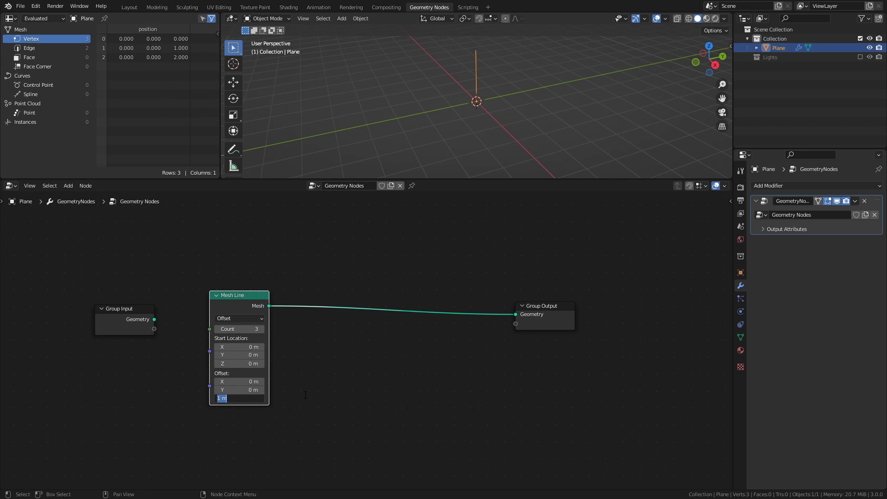
text(0)
key(Return)
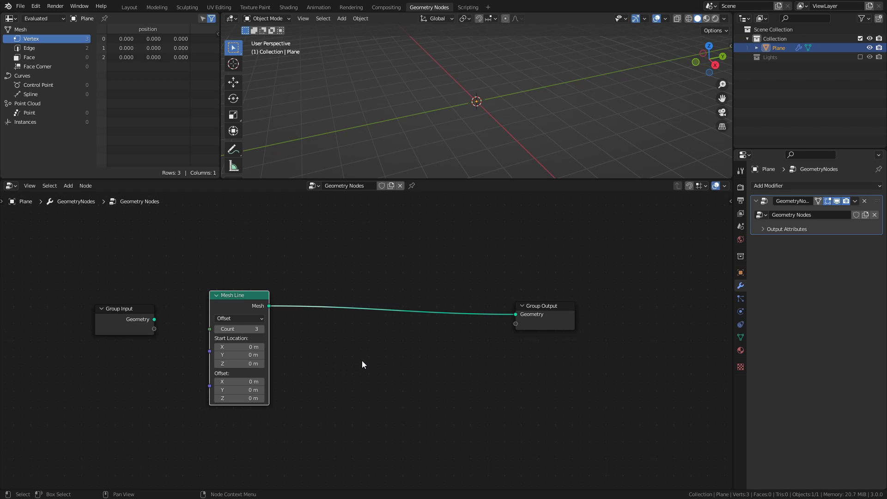
Insert a Set Position node on the link between Mesh Line and Group Output
middle_drag(362, 360, 412, 325)
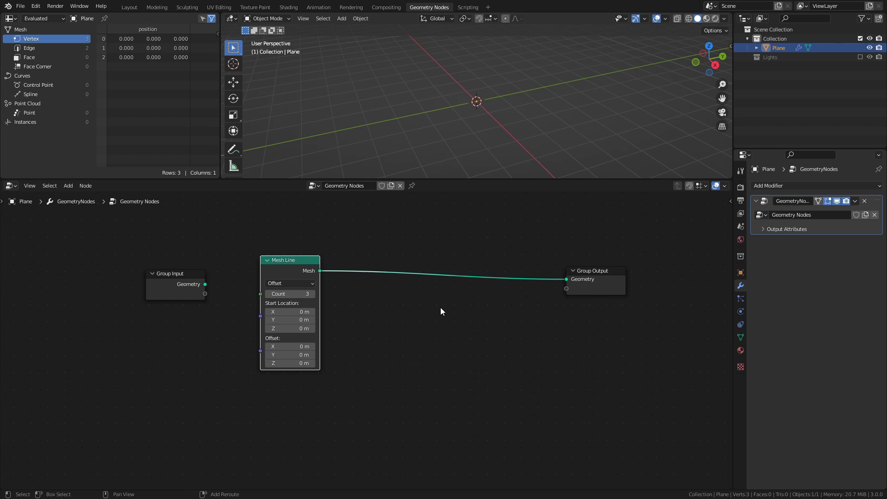
key(shift+a)
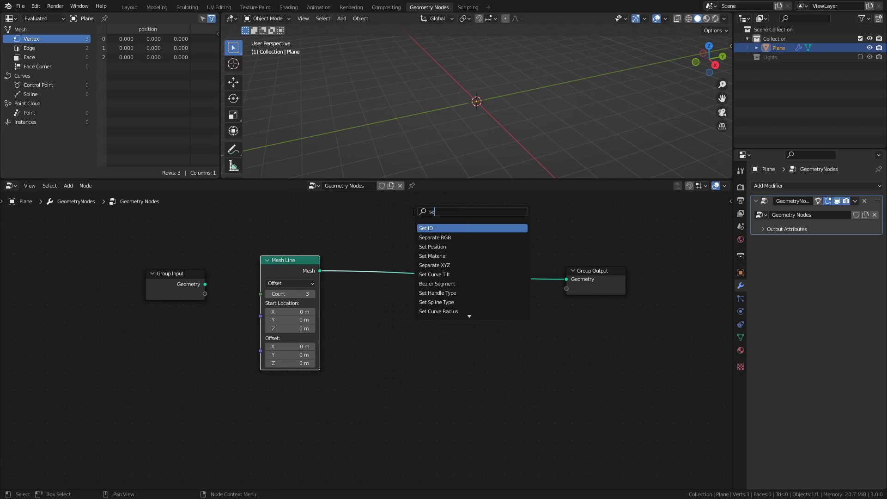
text(po)
click(439, 238)
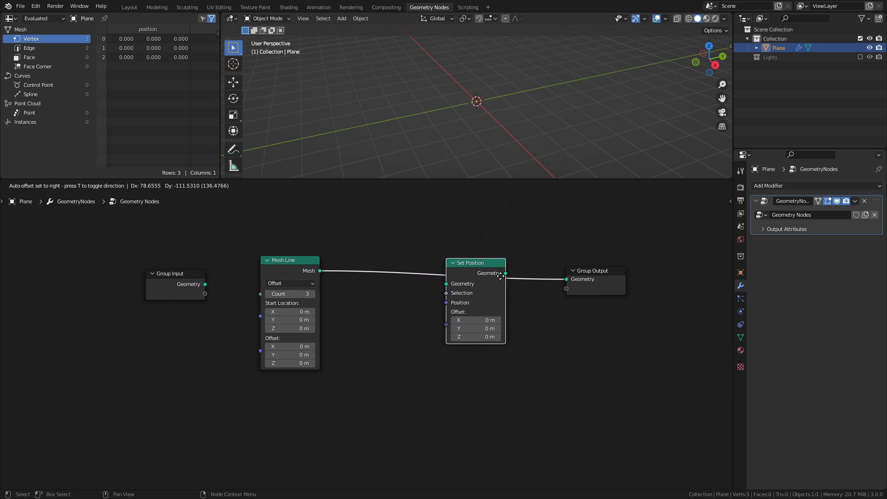
click(527, 272)
Add a Vector Math node in front of Set Position and set its operation to Multiply
key(shift+a)
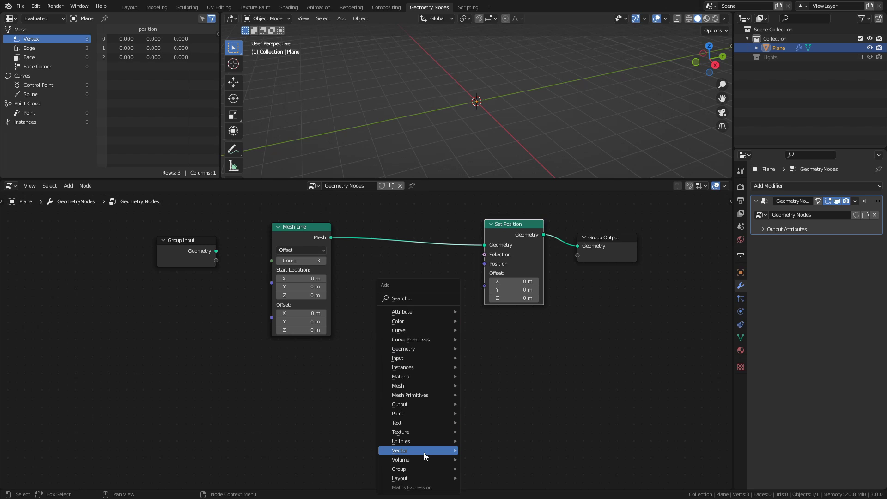
mouse_move(424, 452)
click(506, 443)
click(397, 286)
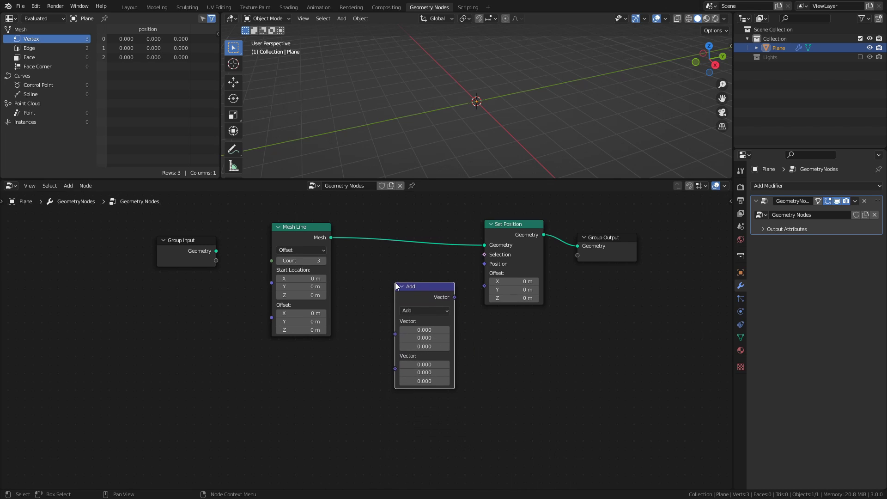
click(418, 311)
click(425, 337)
Move the Mesh Line node up out of the way and add a Combine XYZ node before the Multiply node
middle_drag(336, 302, 398, 372)
drag(314, 278, 328, 203)
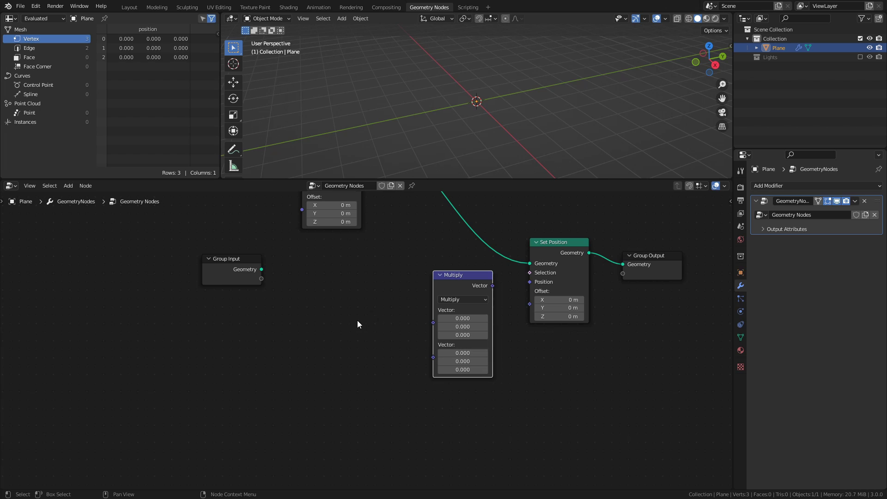
key(shift+a)
mouse_move(331, 322)
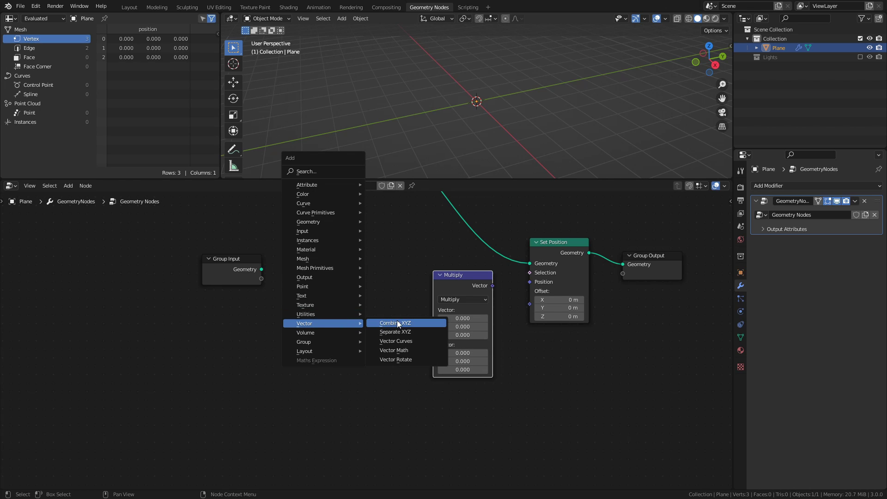
click(398, 323)
click(404, 324)
Add a Float Random Value node before Combine XYZ, duplicate it twice into a vertical stack of three, and save the file
middle_drag(218, 331, 342, 317)
key(shift+a)
mouse_move(346, 305)
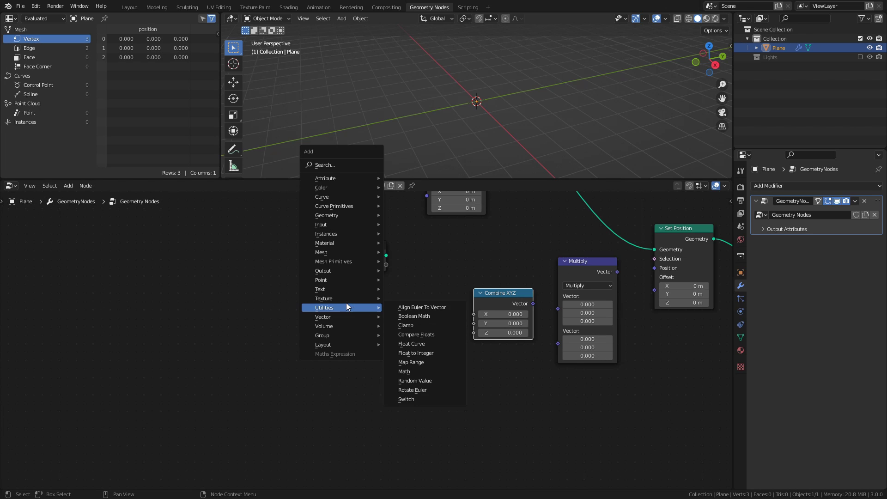
click(415, 380)
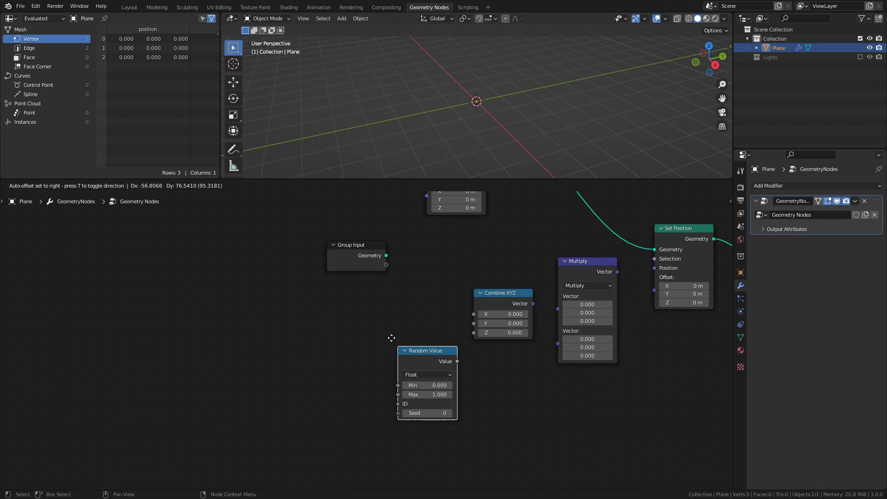
click(344, 273)
key(shift+d)
click(444, 350)
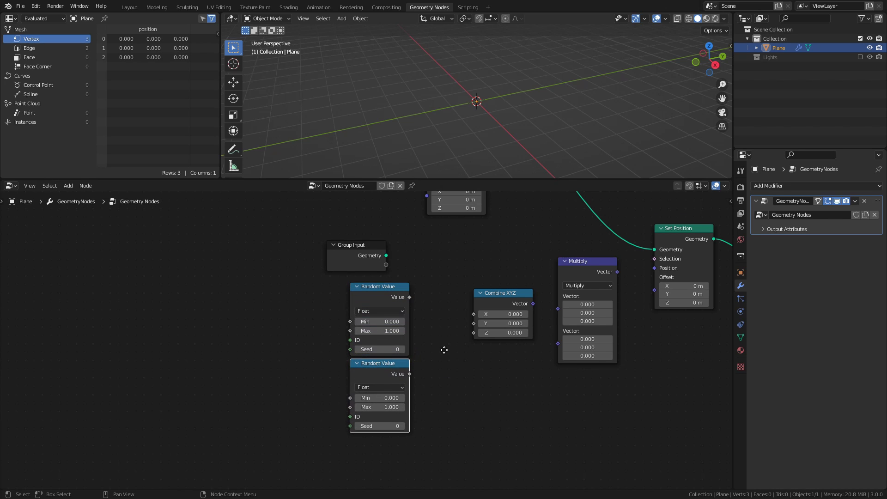
key(shift+d)
click(442, 428)
scroll(430, 351, down, 1)
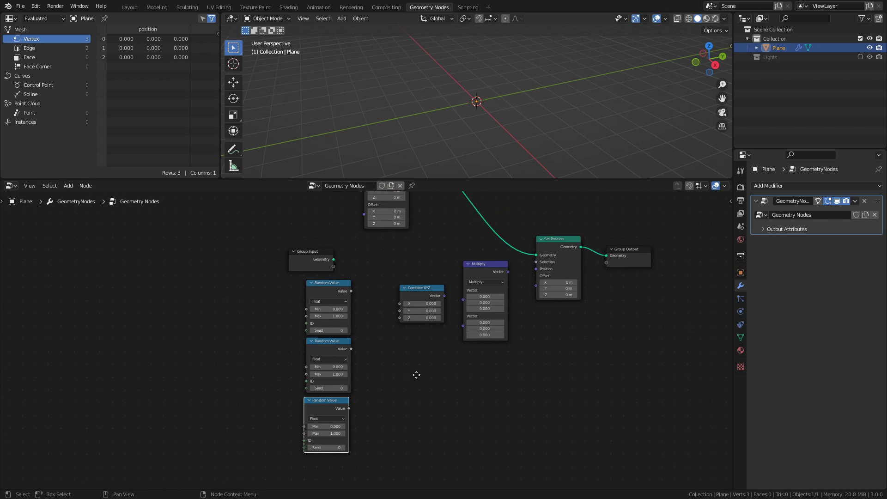
key(ctrl+s)
Move Group Input farther from the Random Value nodes and add an Index node below it
drag(295, 262, 148, 277)
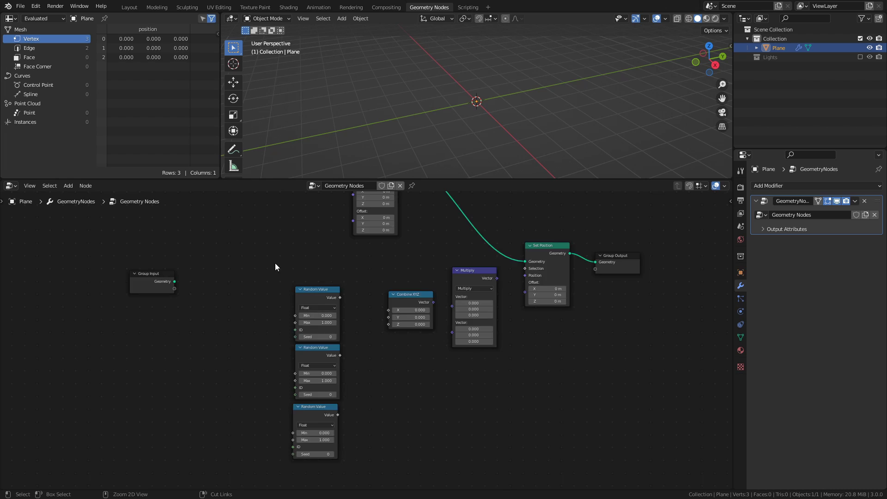
key(shift+a)
mouse_move(293, 272)
click(370, 370)
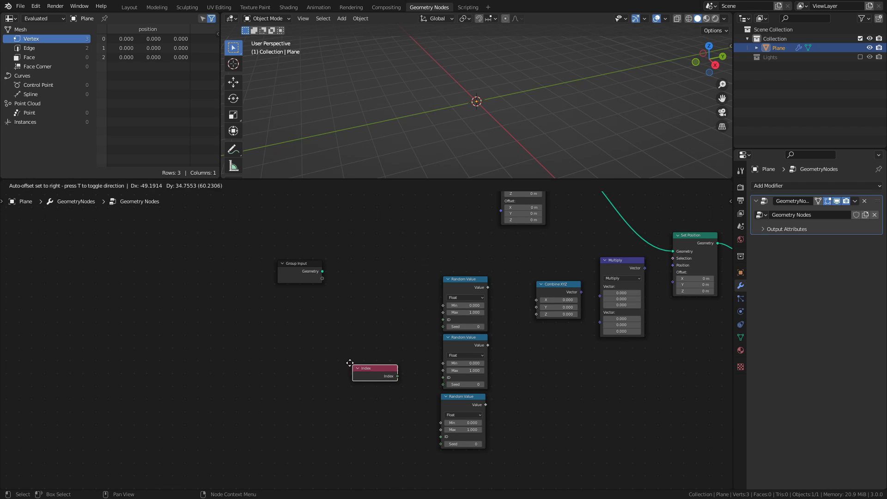
click(261, 365)
Add a Math node beside the Index node, duplicate it below, keep the upper one as Add and set the copy to Multiply
key(shift+a)
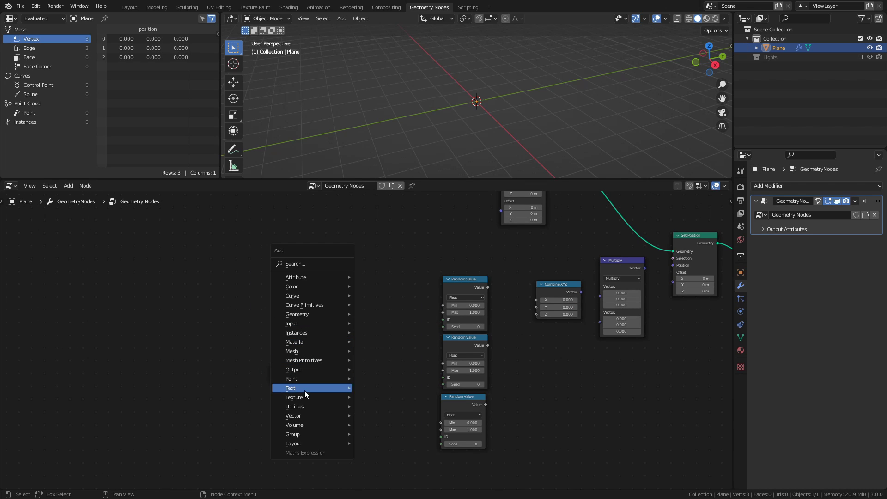
mouse_move(304, 406)
click(392, 393)
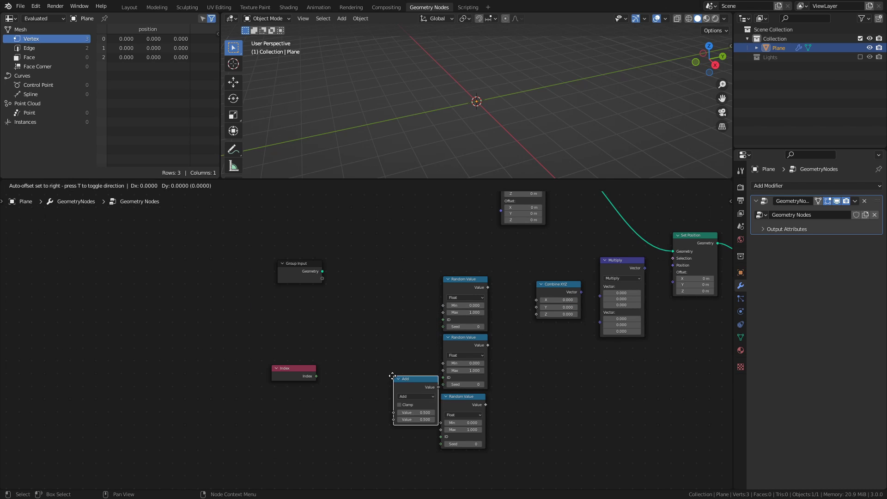
click(348, 305)
middle_drag(388, 328, 409, 279)
key(shift+d)
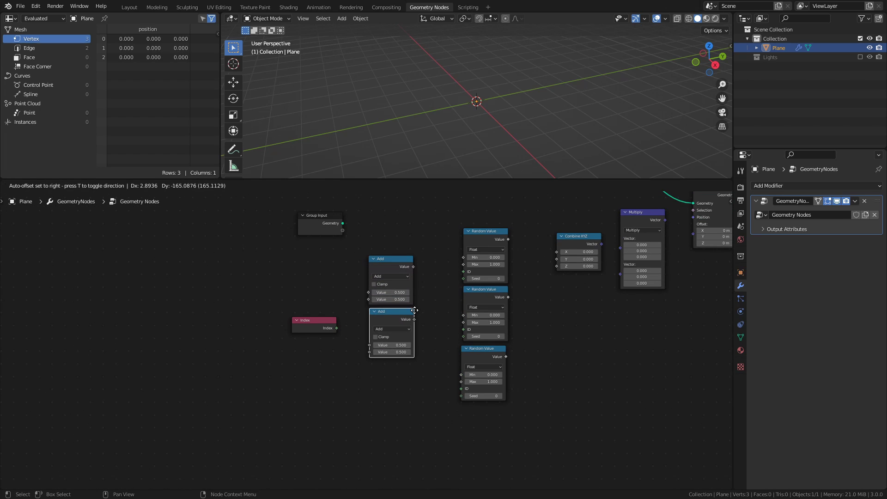
click(412, 315)
click(400, 334)
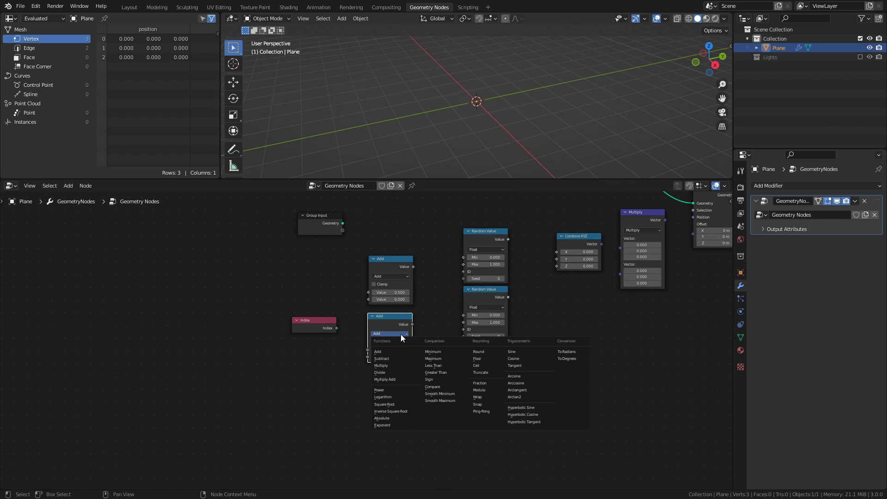
click(396, 366)
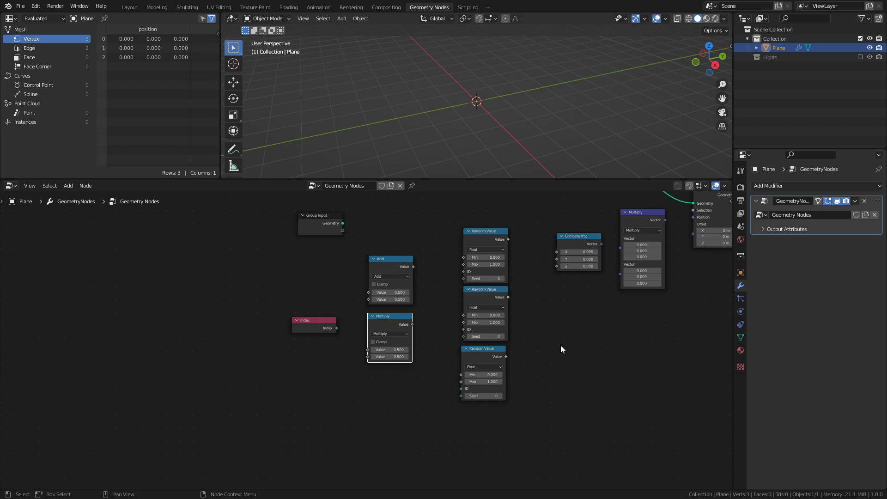
Connect Index to the first value of the Add and Multiply nodes and a new Group Input value to their second inputs, with Group Input above Index
scroll(334, 357, up, 3)
middle_drag(334, 356, 333, 367)
drag(257, 361, 376, 430)
drag(255, 365, 379, 326)
middle_drag(298, 217, 300, 272)
drag(300, 272, 225, 359)
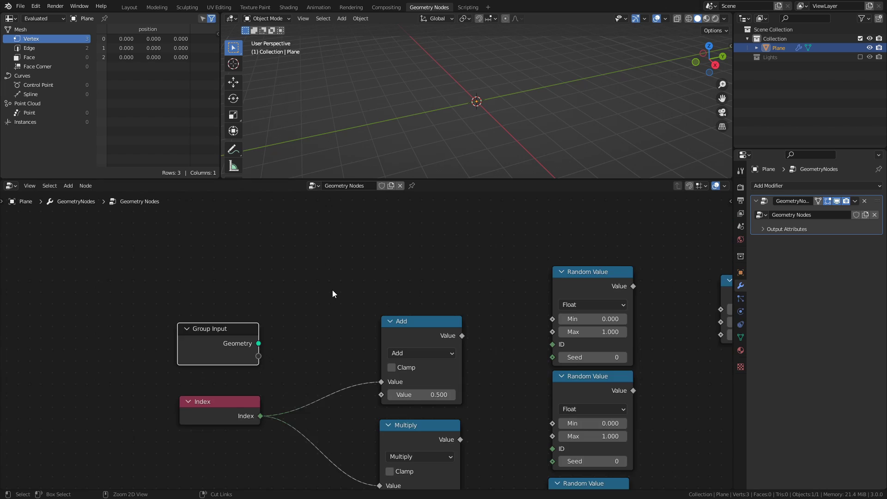
scroll(332, 290, down, 2)
drag(214, 313, 303, 338)
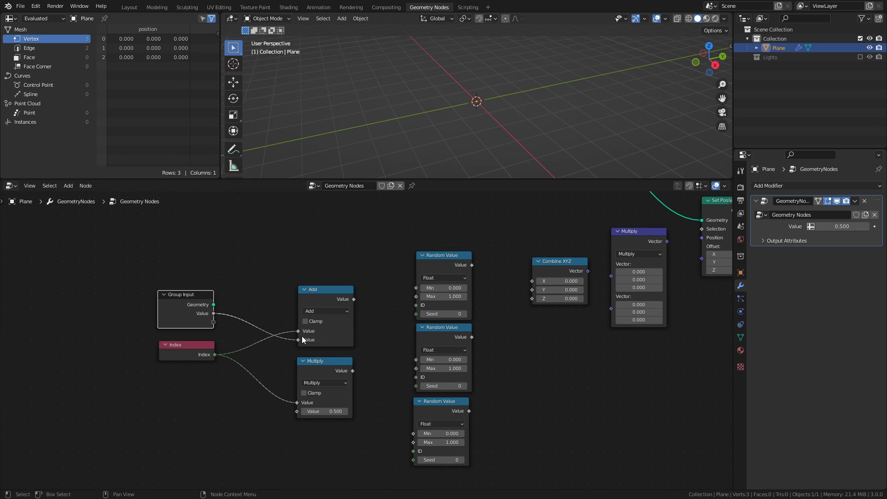
drag(213, 315, 297, 411)
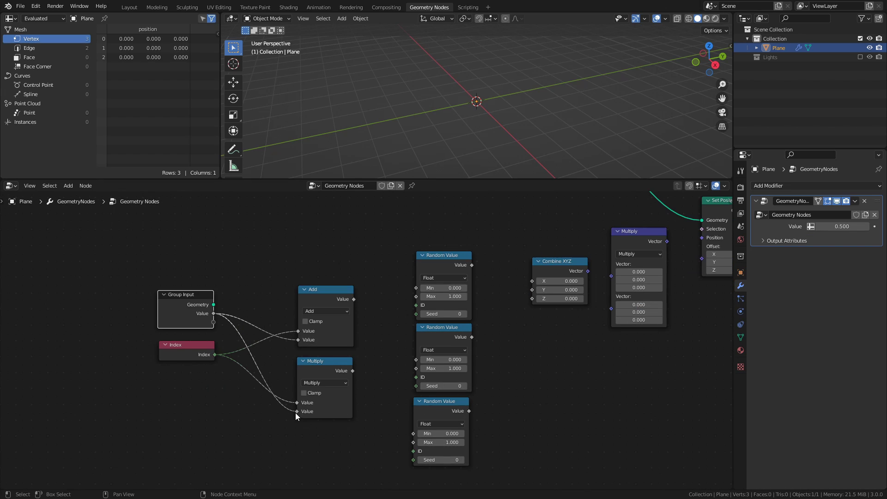
Rename the node group's Value input to "Setup index"
middle_drag(288, 385, 364, 377)
key(n)
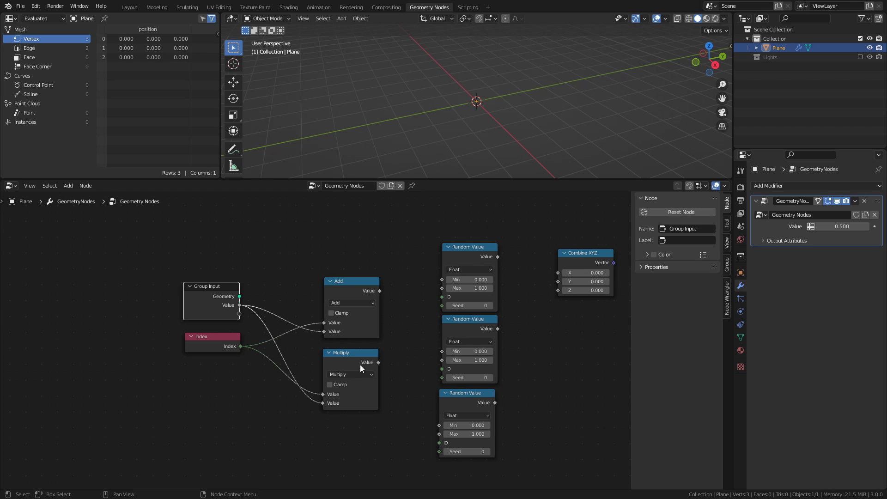
click(727, 265)
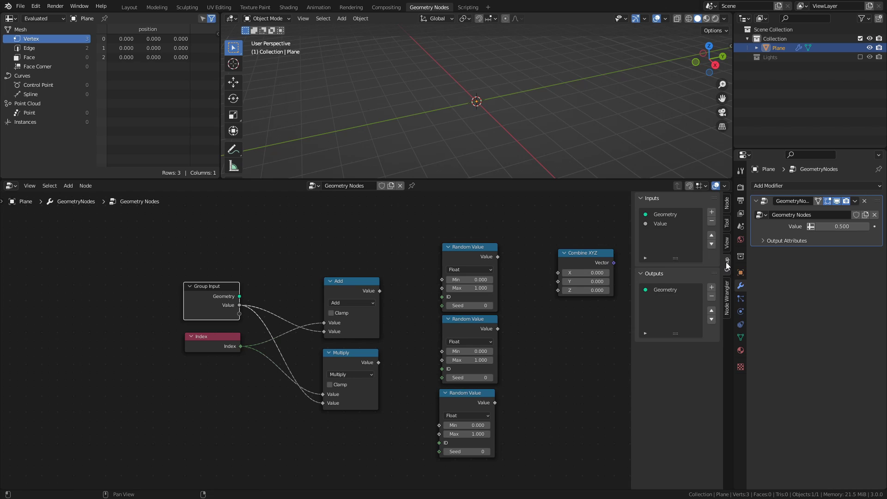
click(661, 224)
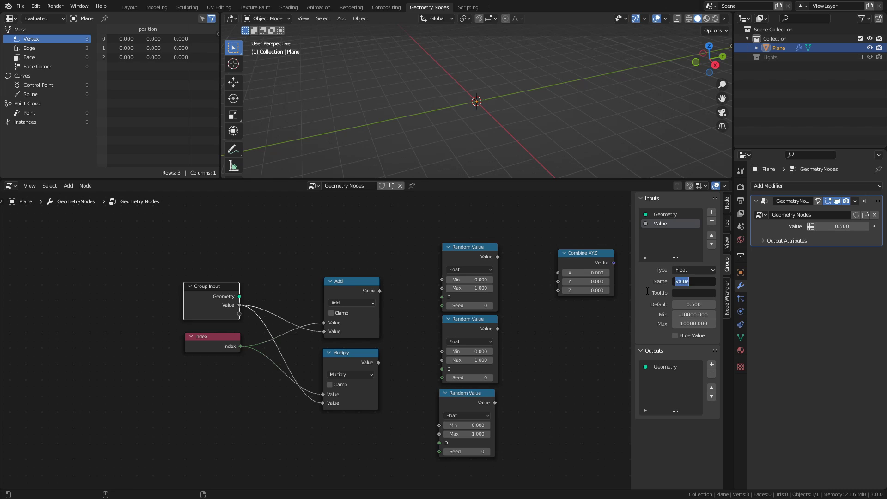
text(Setup index)
key(Return)
Set the Setup index input's type to Integer and save the file
click(700, 270)
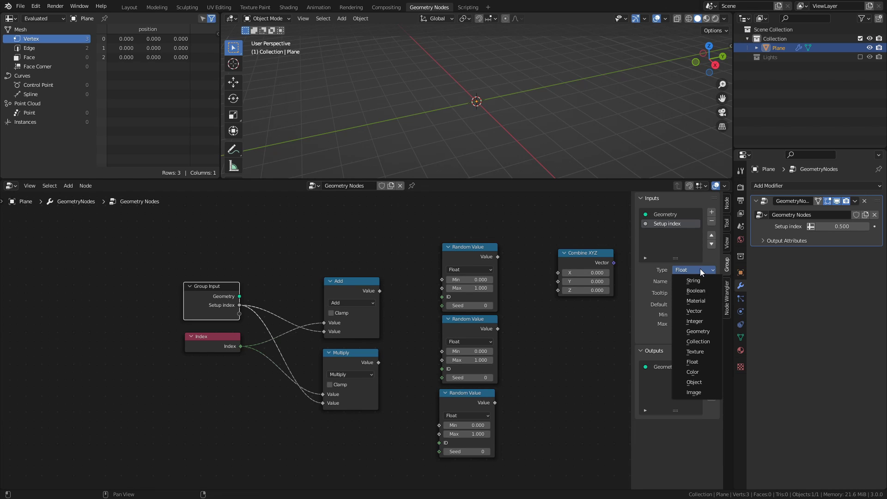
click(709, 320)
key(ctrl+s)
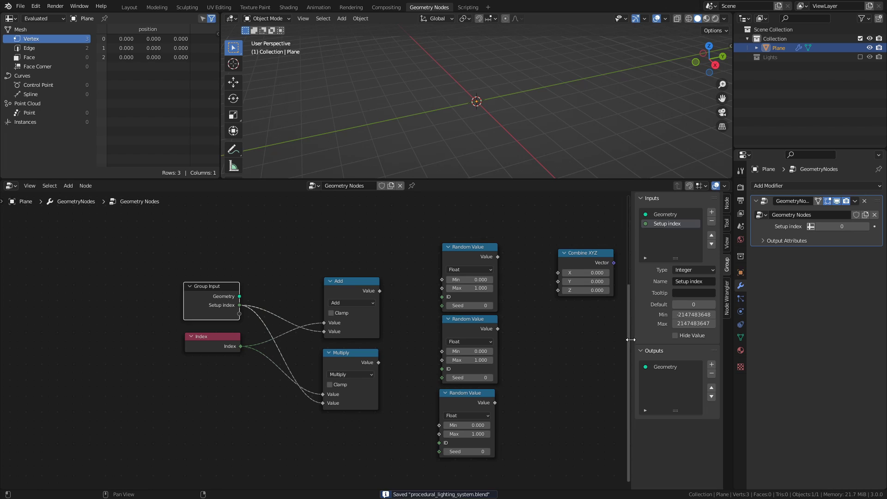
key(n)
middle_drag(420, 375, 440, 359)
key(Home)
key(ctrl+s)
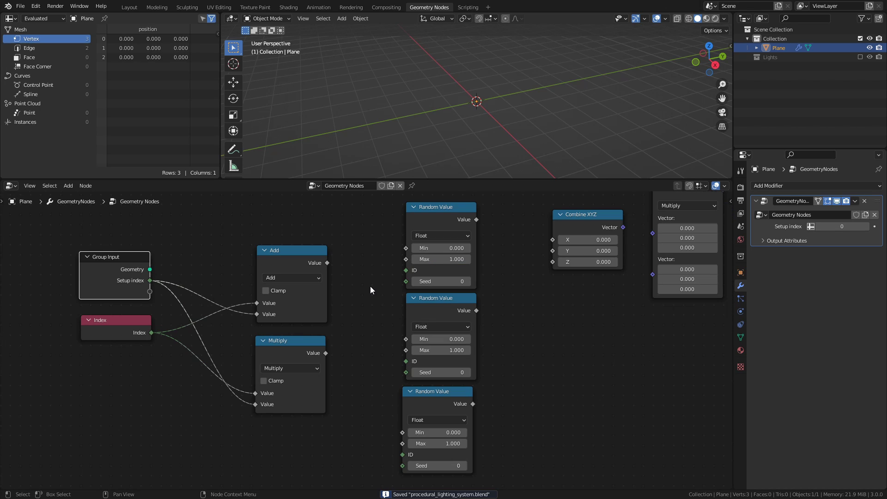
Feed Add into the upper Random Value's Seed, set its range to -2 to 2, and connect its output to Combine XYZ's X
drag(327, 263, 407, 281)
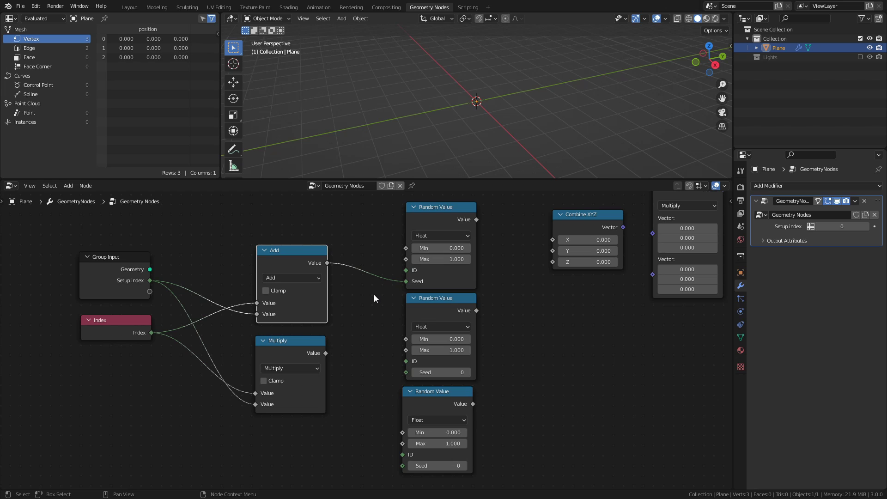
click(425, 248)
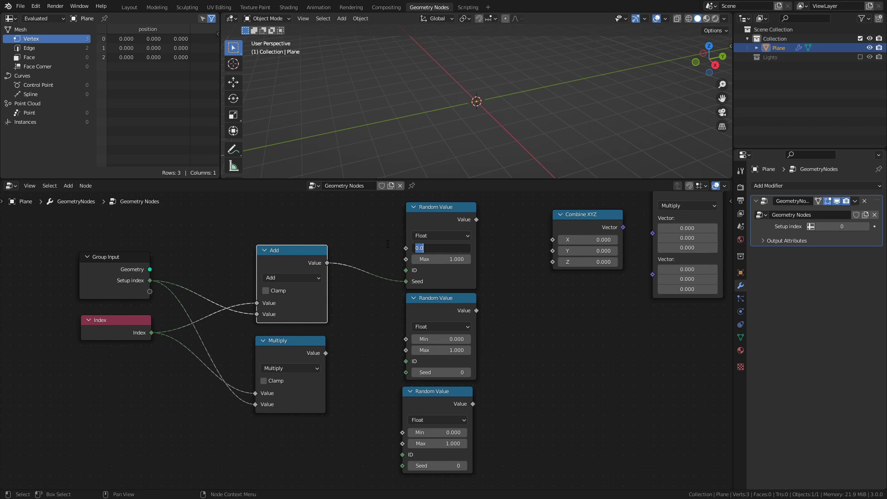
text(-2)
key(Tab)
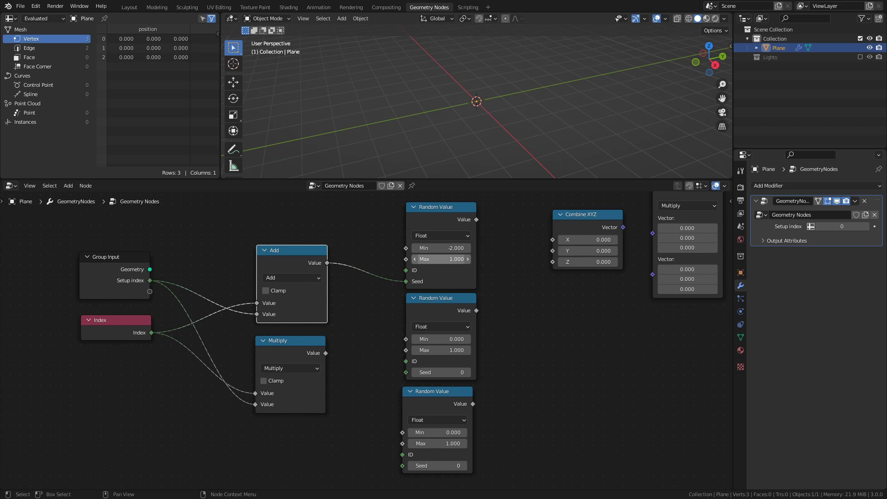
text(2)
key(Return)
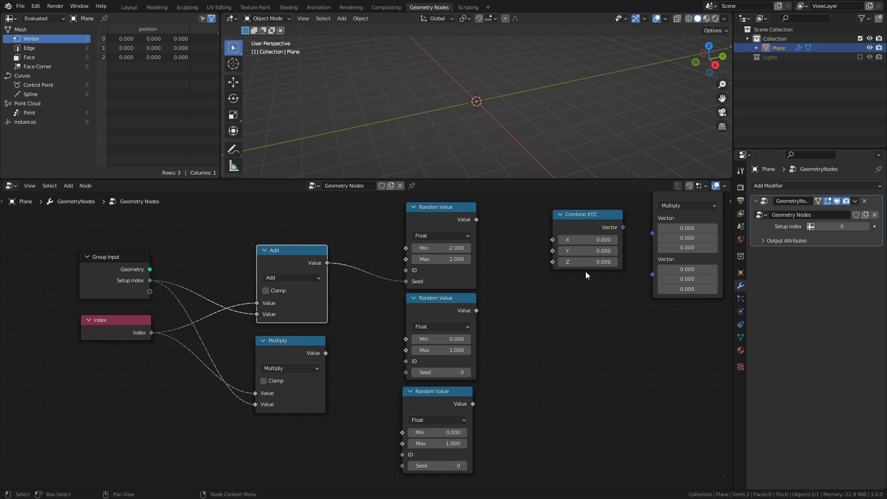
middle_drag(586, 271, 507, 292)
drag(397, 240, 474, 260)
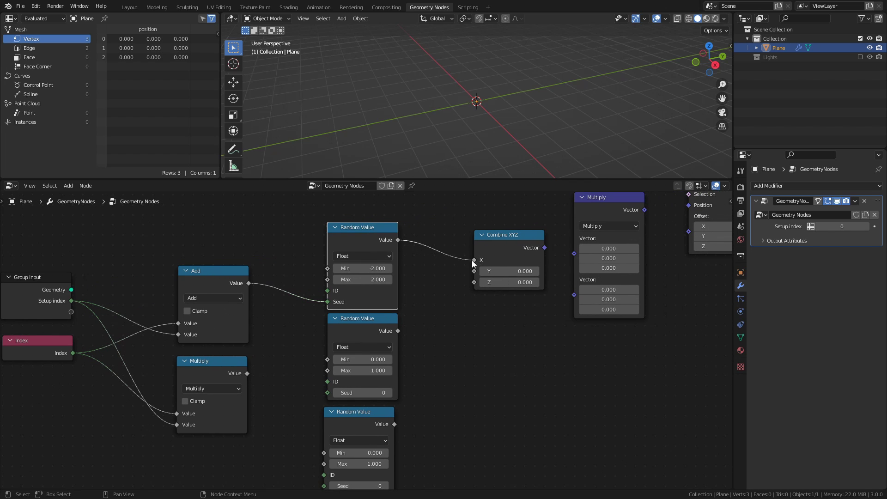
Feed the math Multiply into the middle Random Value's Seed, set its range to -2 to 2, and connect its output to Combine XYZ's Y
middle_drag(452, 369, 506, 319)
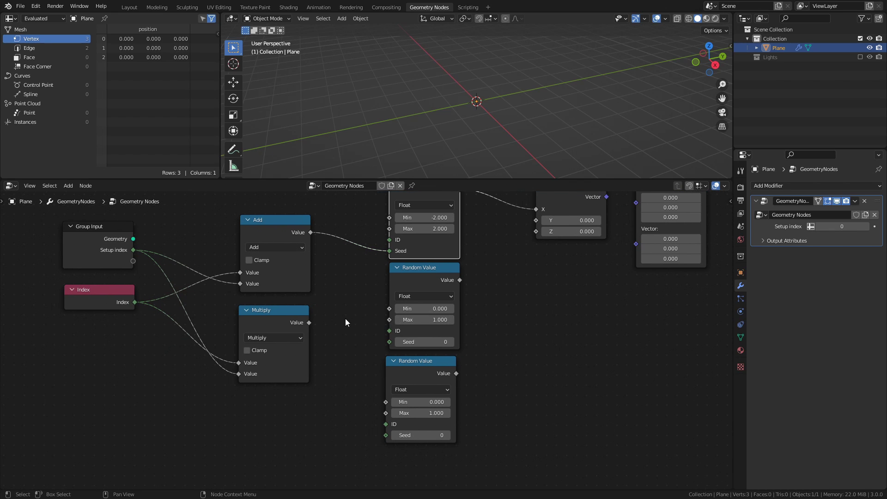
drag(309, 323, 326, 326)
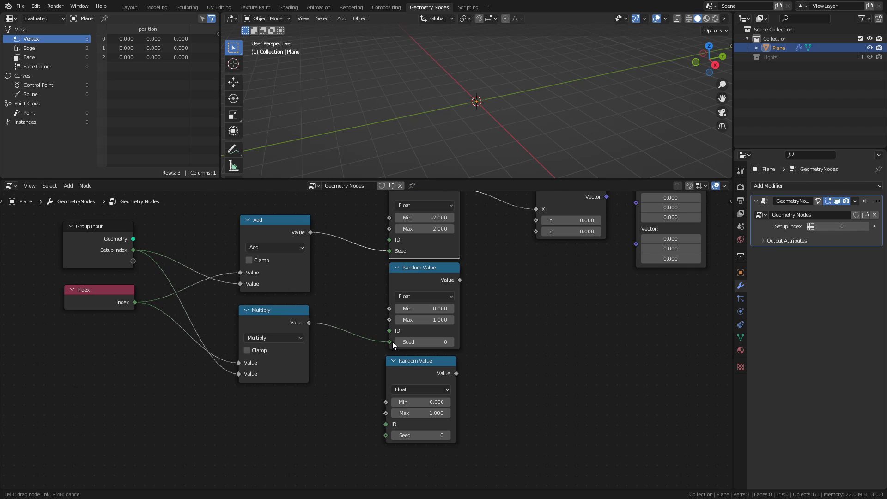
drag(392, 342, 394, 343)
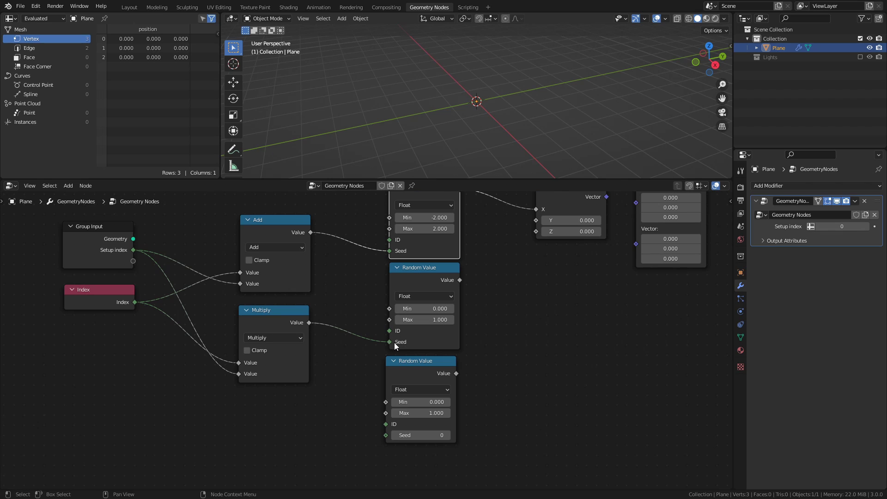
click(424, 309)
text(-2)
key(Return)
click(414, 321)
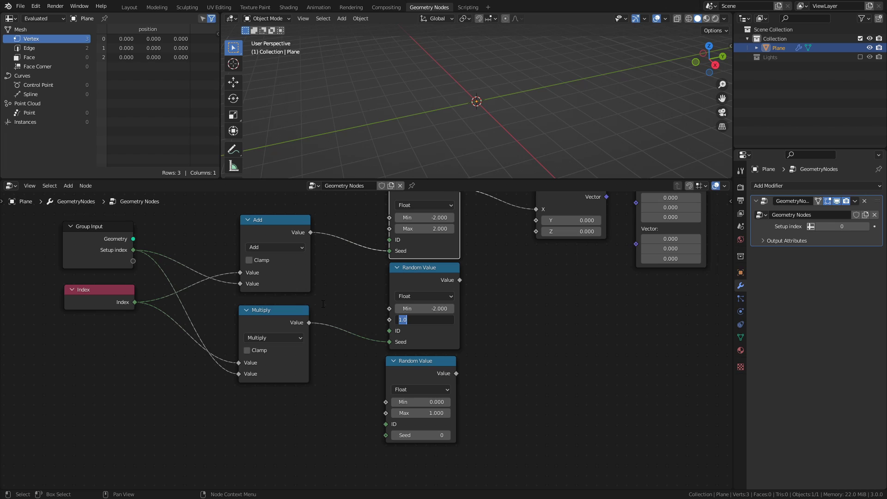
text(2)
key(Return)
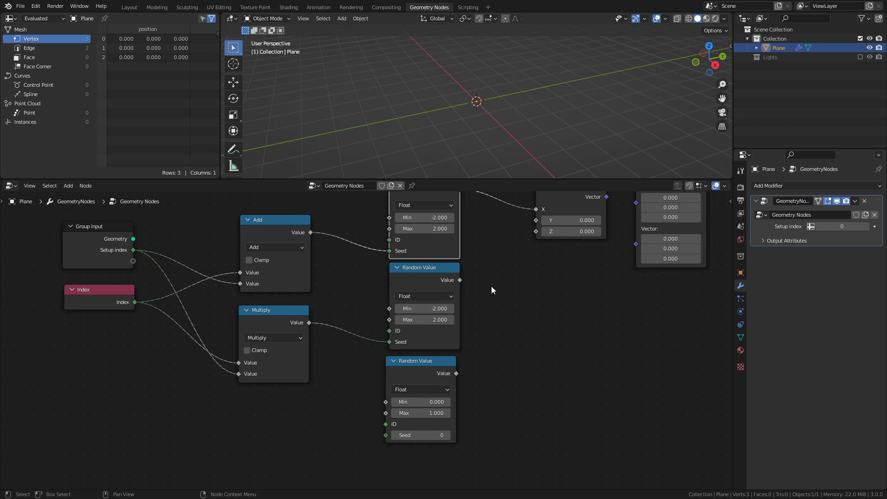
middle_drag(492, 286, 415, 318)
drag(405, 316, 479, 256)
Feed Setup index into the lower Random Value's Seed, set its range to 0.1 to 2, connect it to Combine XYZ's Z, and save
middle_drag(308, 378, 370, 334)
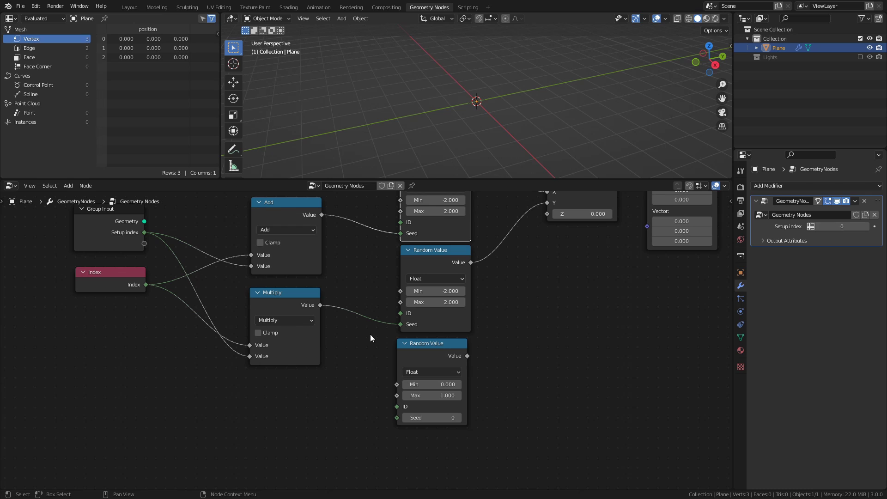
drag(144, 233, 401, 419)
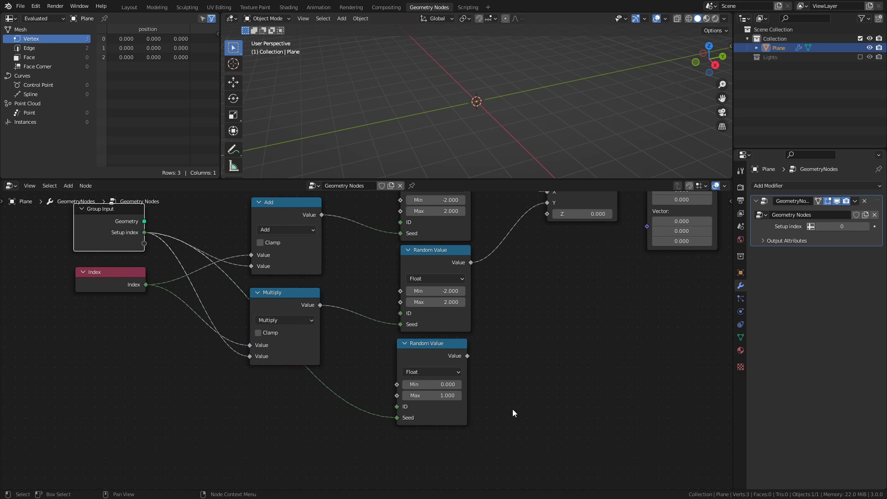
click(453, 385)
text(0.1)
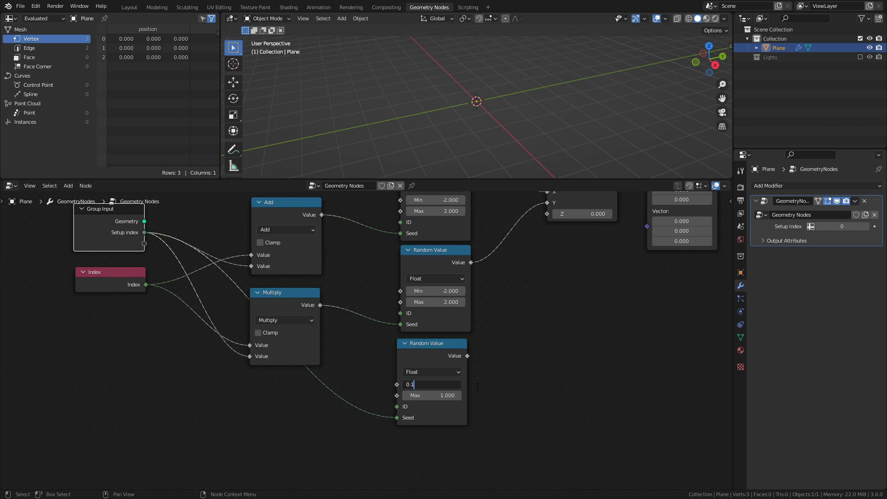
key(Return)
click(448, 395)
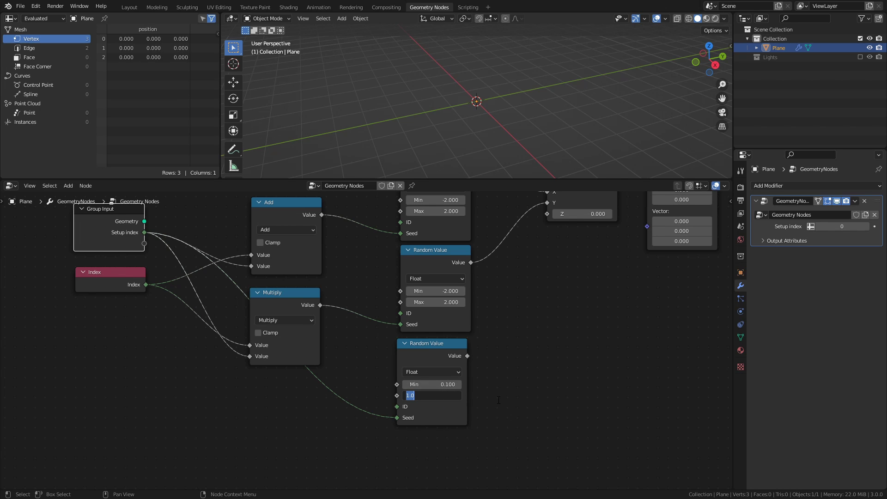
text(2)
key(Return)
middle_drag(556, 301, 474, 377)
drag(386, 432, 465, 291)
key(ctrl+s)
Connect Combine XYZ to the vector Multiply node, set its second vector to 10 on all axes, and link the result to Set Position's Position
middle_drag(497, 371, 310, 420)
drag(334, 318, 366, 327)
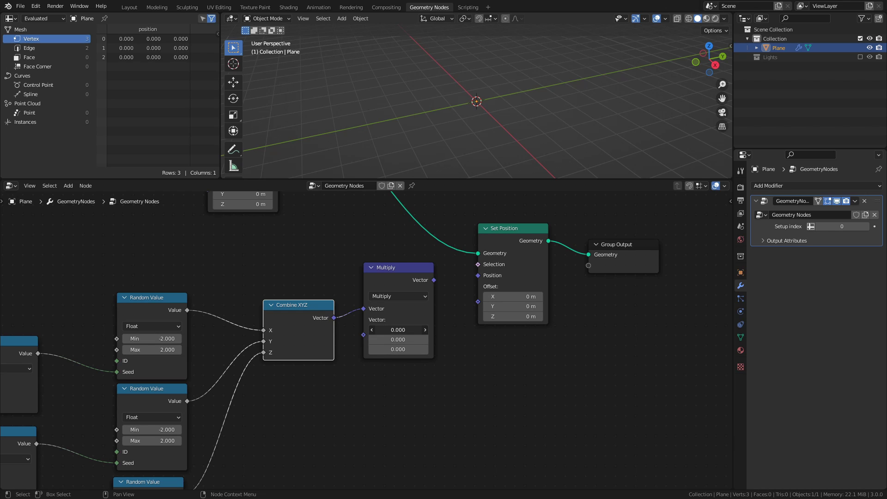
drag(397, 329, 398, 350)
text(10)
key(Return)
drag(434, 281, 479, 275)
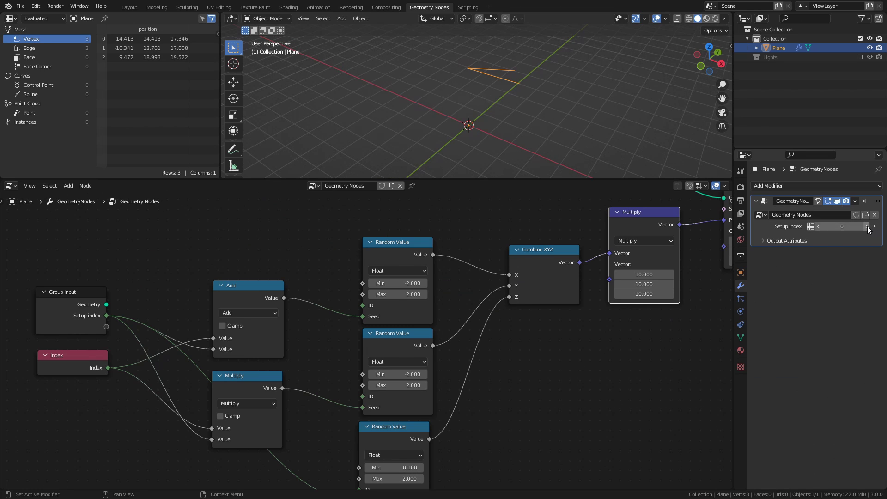
Raise Setup index one at a time past 9 to examine the randomised point layouts, and reset it to 0
click(867, 227)
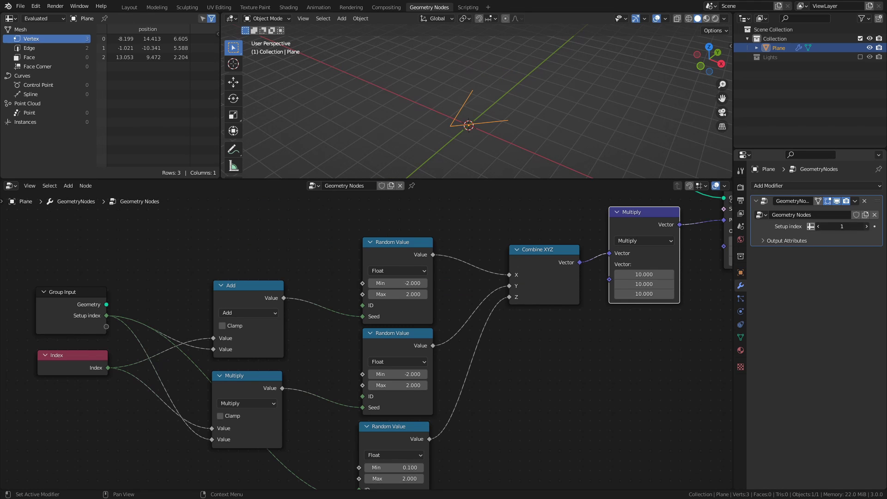
click(867, 226)
click(867, 227)
click(867, 226)
click(867, 227)
click(868, 227)
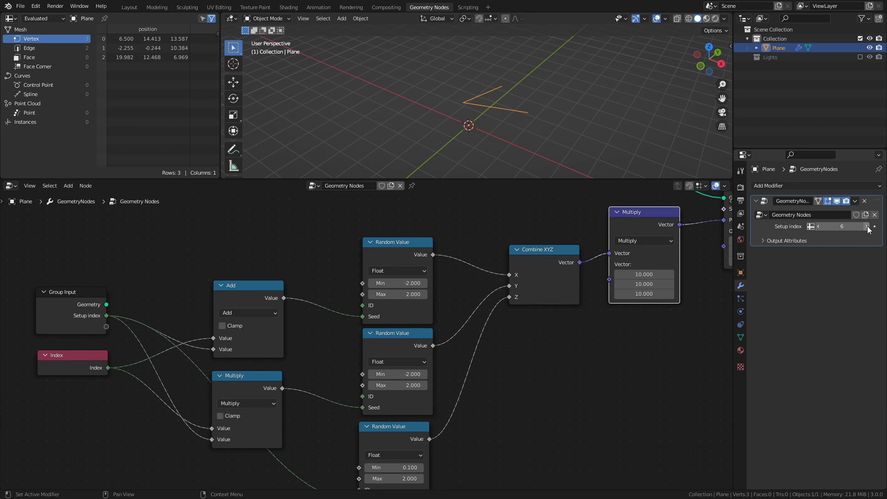
click(868, 226)
click(867, 227)
click(868, 226)
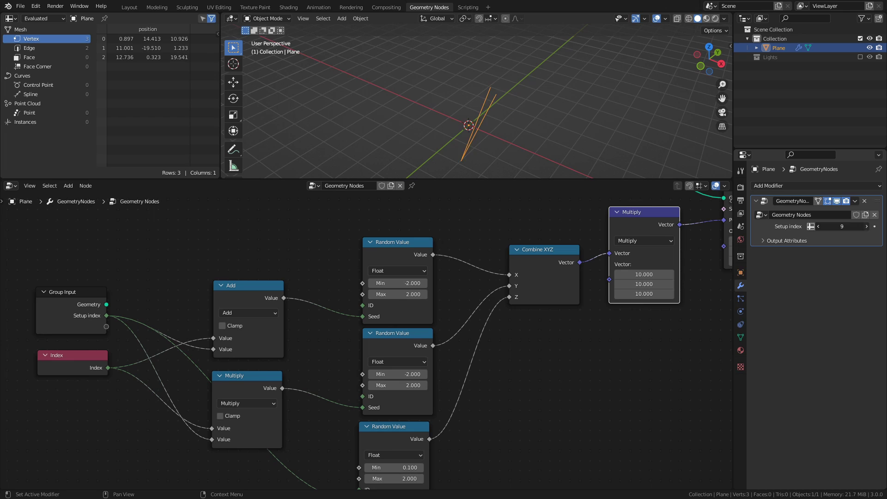
click(868, 226)
click(867, 226)
key(BackSpace)
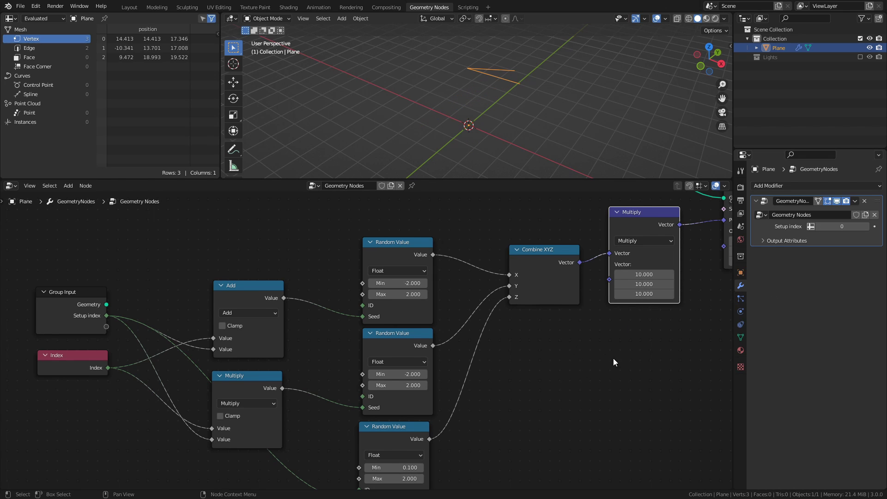
Duplicate the Combine XYZ node below the original and connect its output to the vector Multiply node's second Vector
ctrl+scroll(539, 312, right, 5)
drag(405, 264, 396, 225)
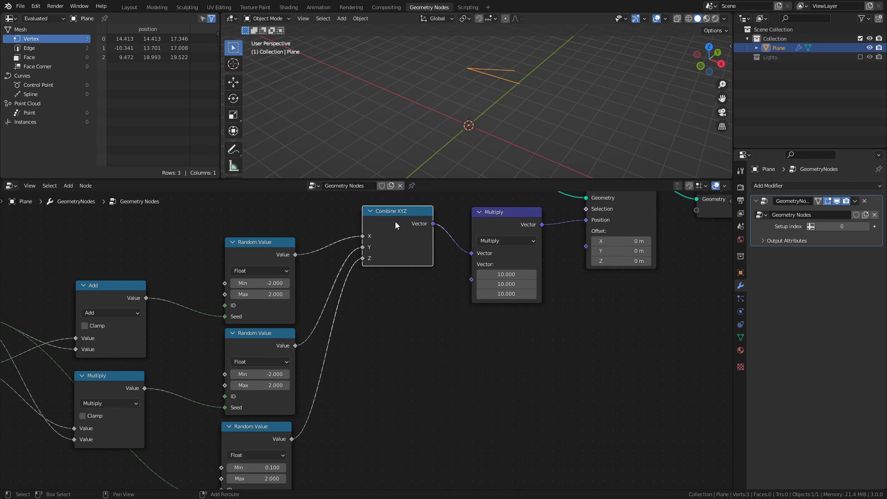
key(shift+d)
click(402, 300)
drag(439, 299, 481, 282)
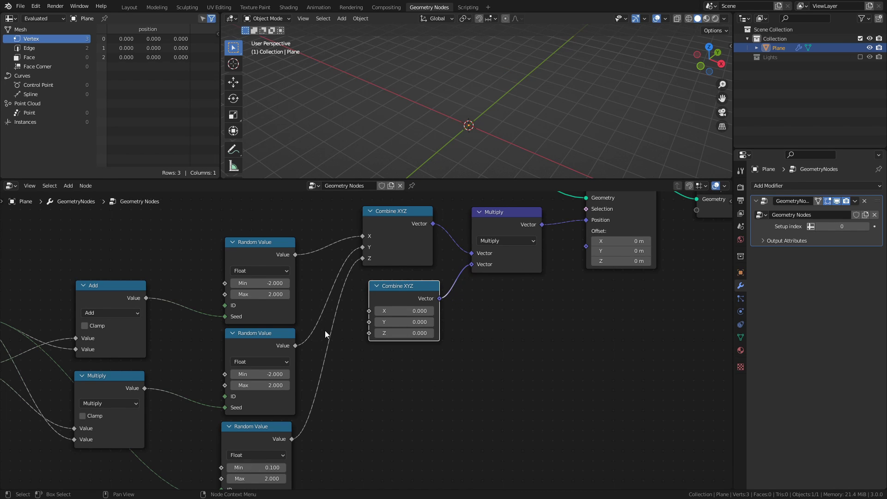
Expose the duplicated Combine XYZ's X as a new Group Input socket and feed that socket into Y and Z as well
middle_drag(326, 331, 445, 318)
scroll(442, 342, down, 2)
middle_drag(443, 350, 489, 345)
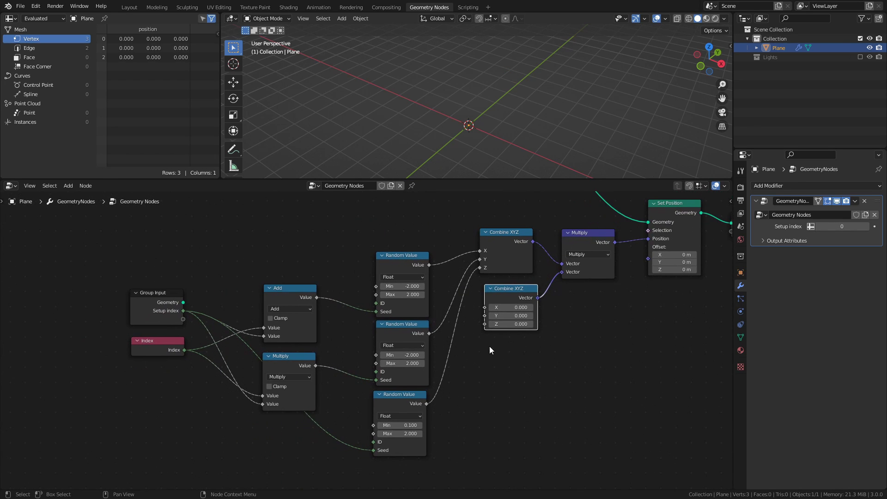
drag(484, 307, 182, 318)
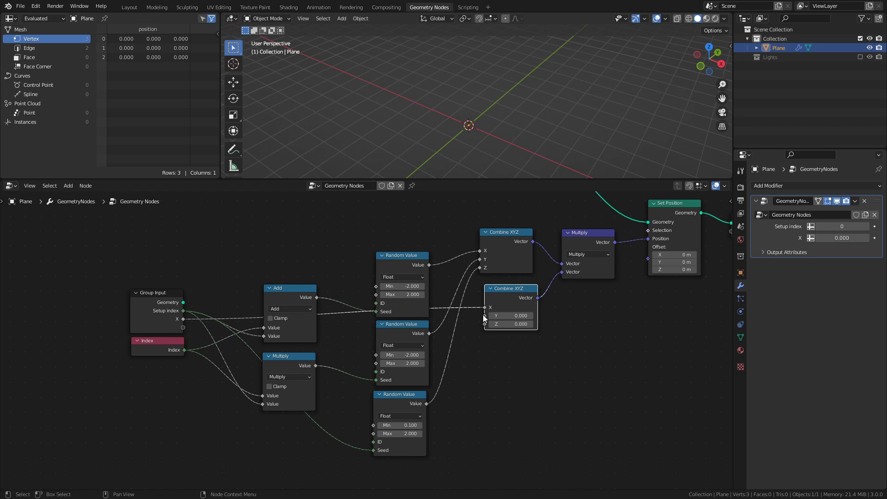
drag(485, 315, 181, 320)
Rename the new group input X to Lights Distance and set its modifier value to 10
click(165, 319)
key(n)
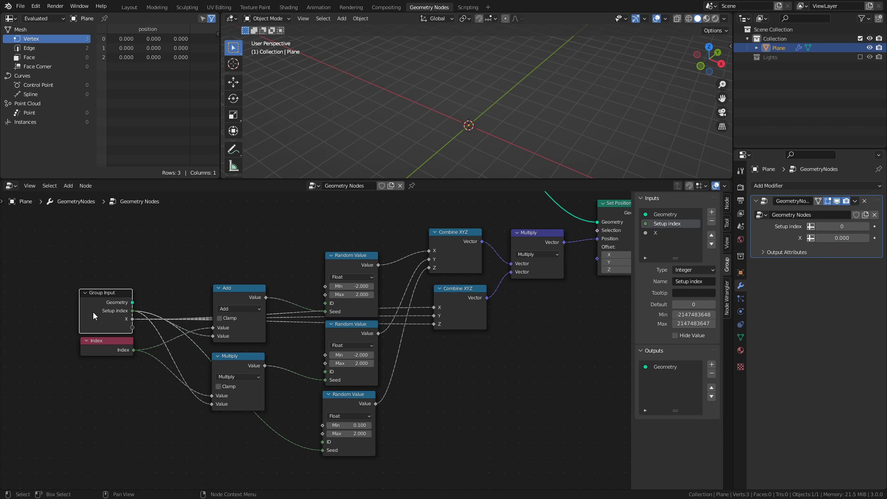
click(667, 232)
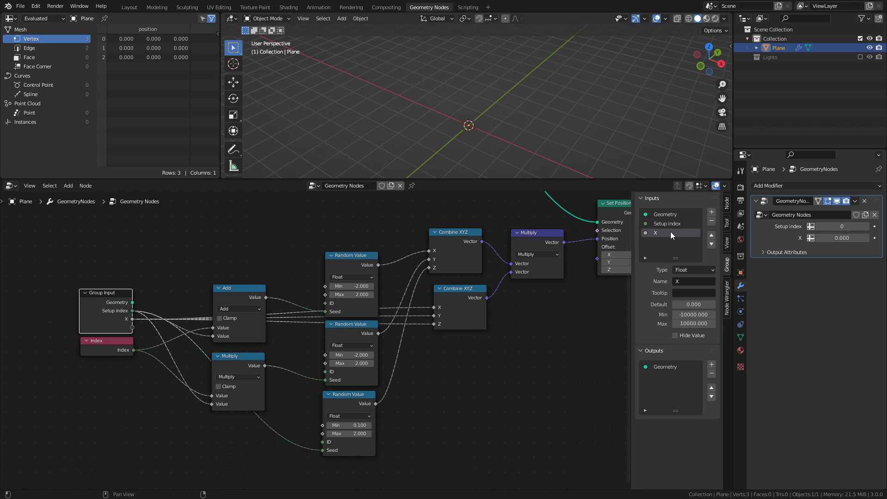
double_click(670, 232)
text(Lights Distance)
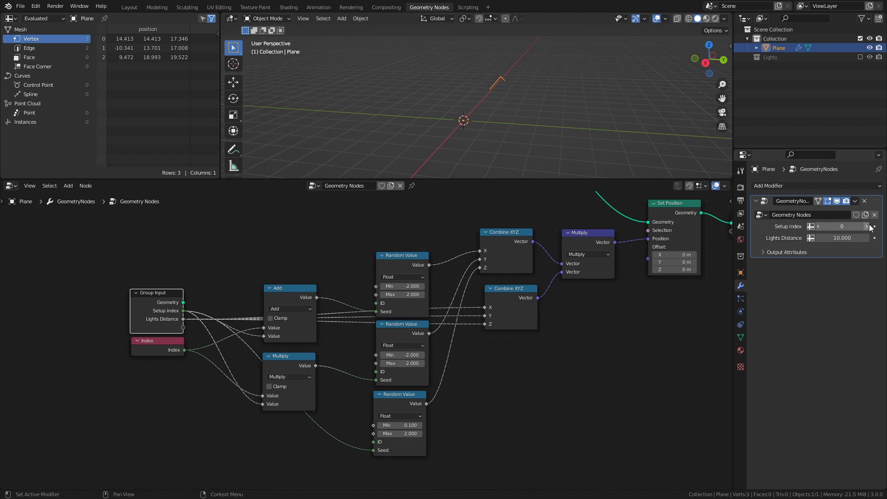
Vary Setup index and Lights Distance to examine how the points move, and restore them to 0 and 10
click(868, 226)
click(867, 238)
drag(842, 238, 867, 238)
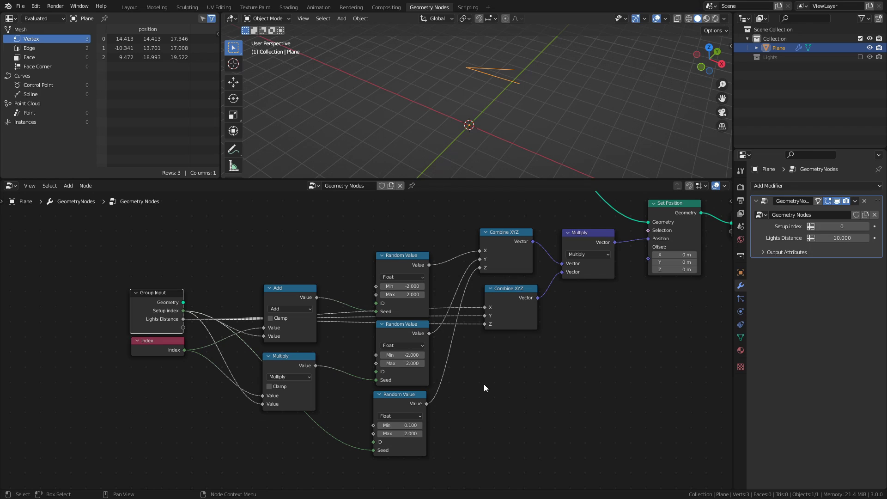
Move Group Output farther from Set Position to make room for instancing nodes
middle_drag(575, 232, 410, 314)
scroll(410, 314, down, 2)
drag(354, 247, 177, 292)
scroll(177, 291, up, 1)
drag(344, 269, 483, 273)
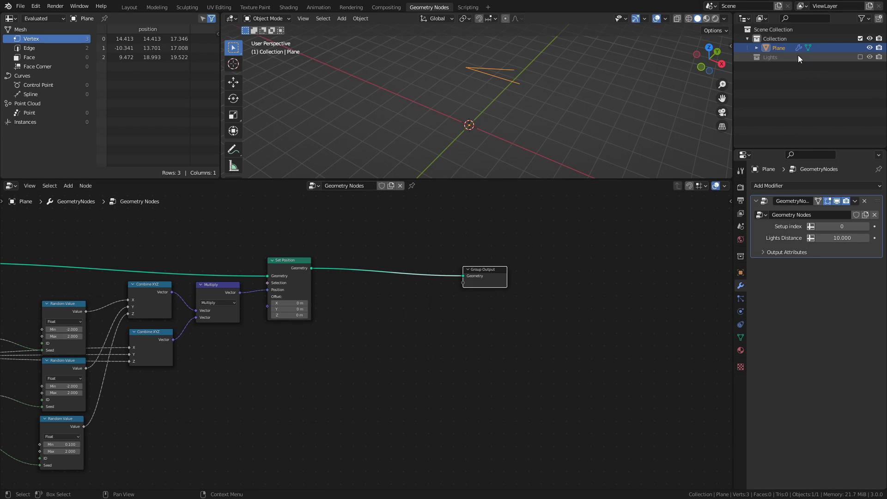
Add the Lights collection as a Collection Info node, save the file, and enable Separate Children and Reset Children
drag(776, 57, 342, 302)
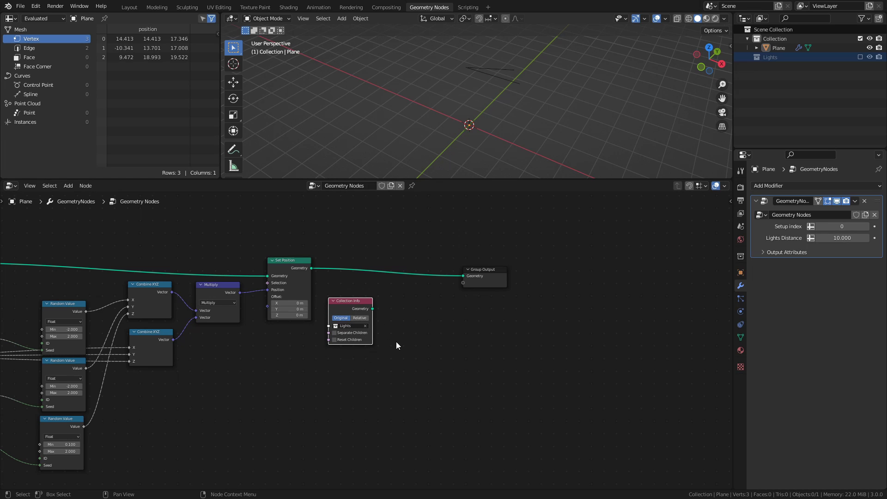
scroll(396, 342, up, 2)
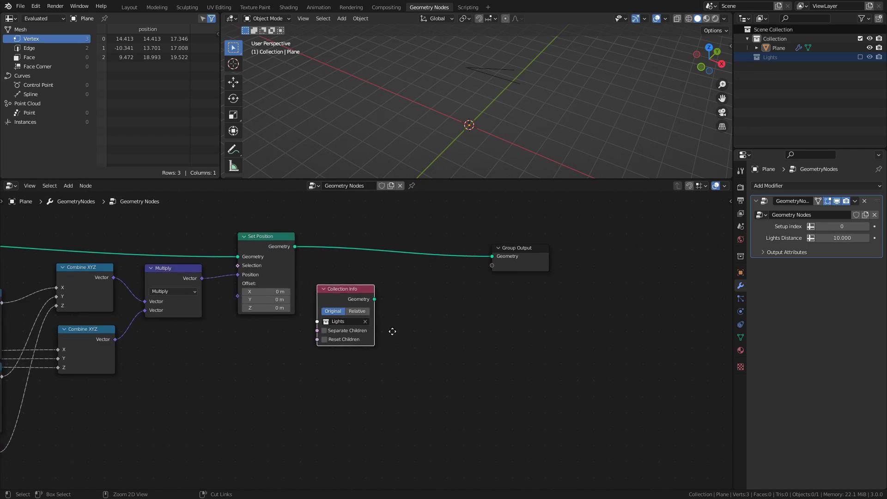
key(ctrl+s)
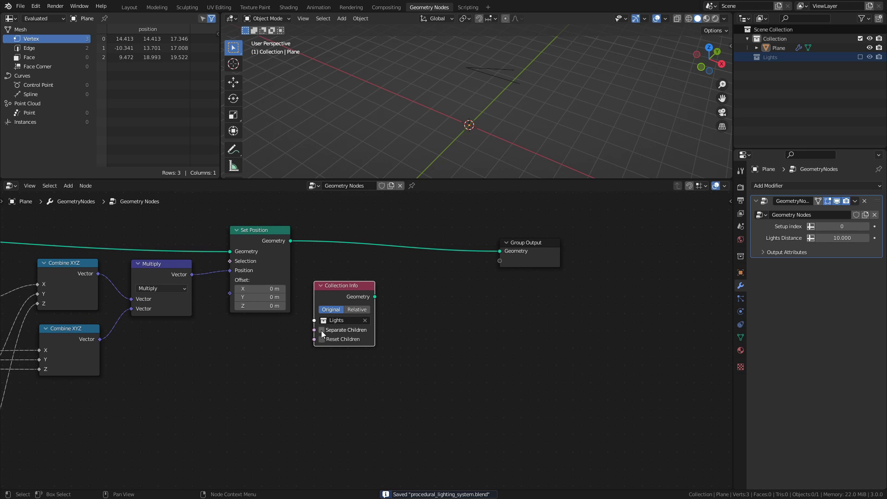
click(326, 342)
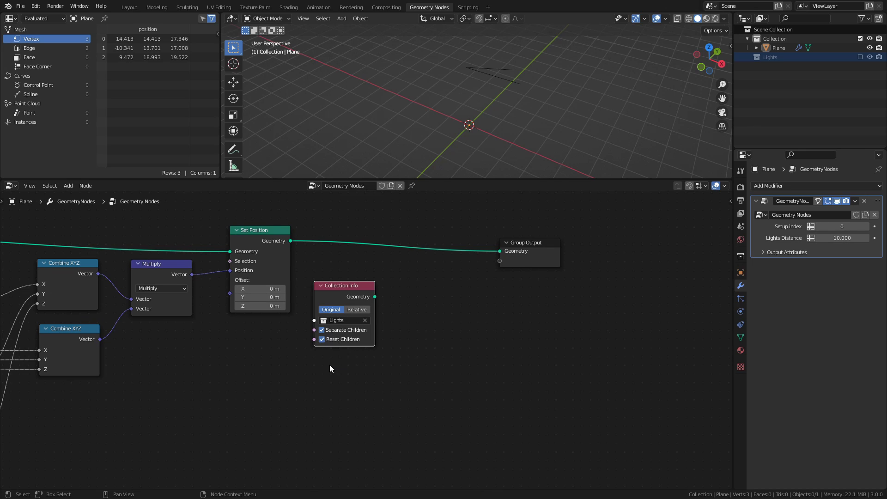
Insert an Instance on Points node between Set Position and Group Output, feed Collection Info's Geometry into its Instance input, and save
drag(527, 243, 590, 239)
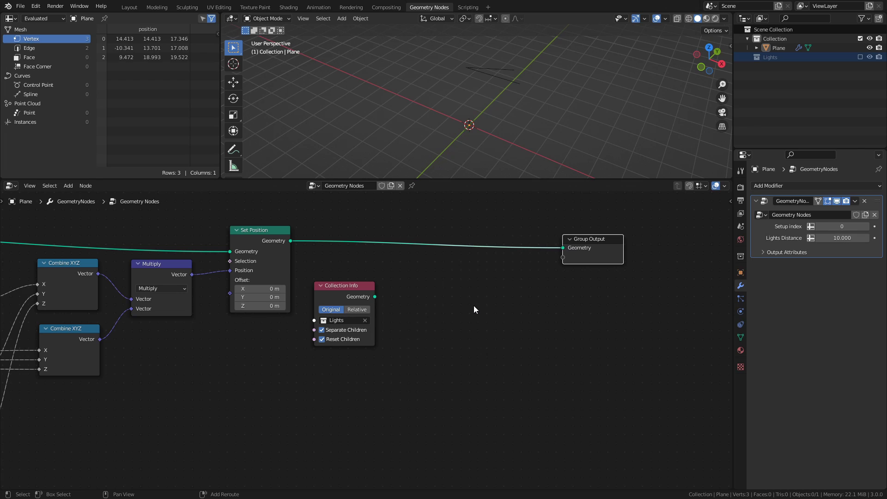
key(shift+a)
mouse_move(464, 233)
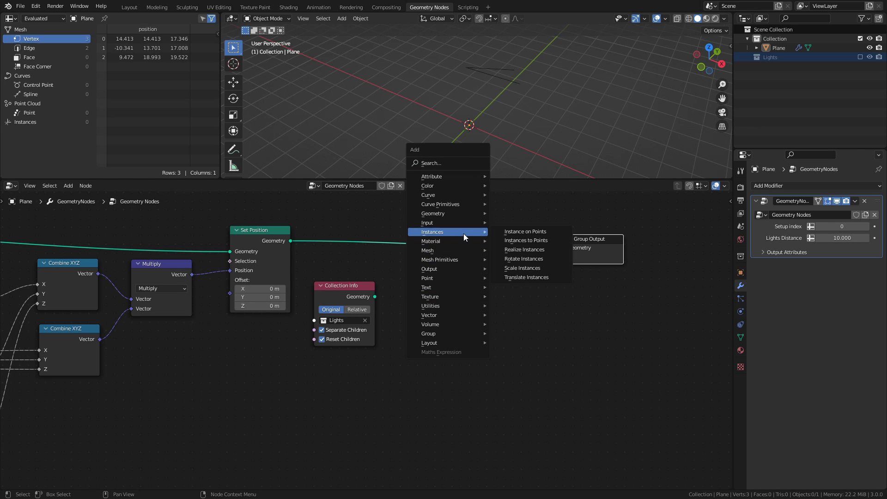
click(513, 233)
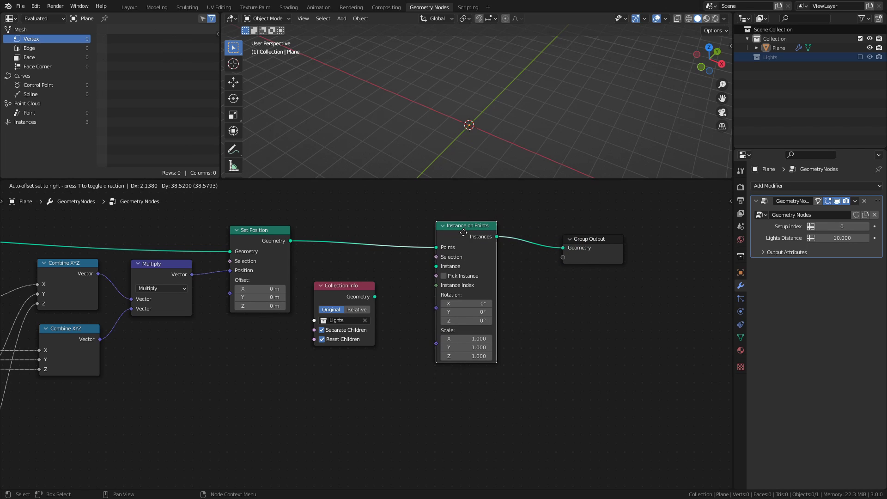
click(436, 220)
drag(362, 285, 437, 268)
key(ctrl+s)
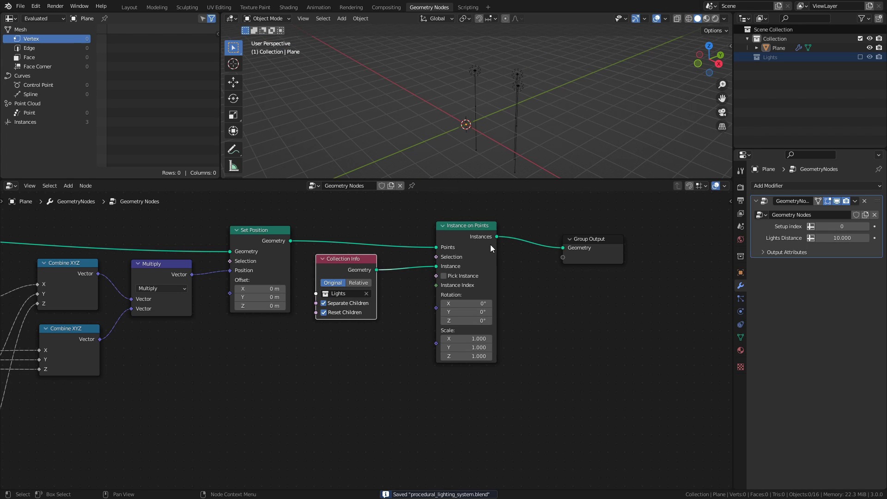
Enable Pick Instance on Instance on Points, check the Instances data in the spreadsheet, and save the file
click(444, 276)
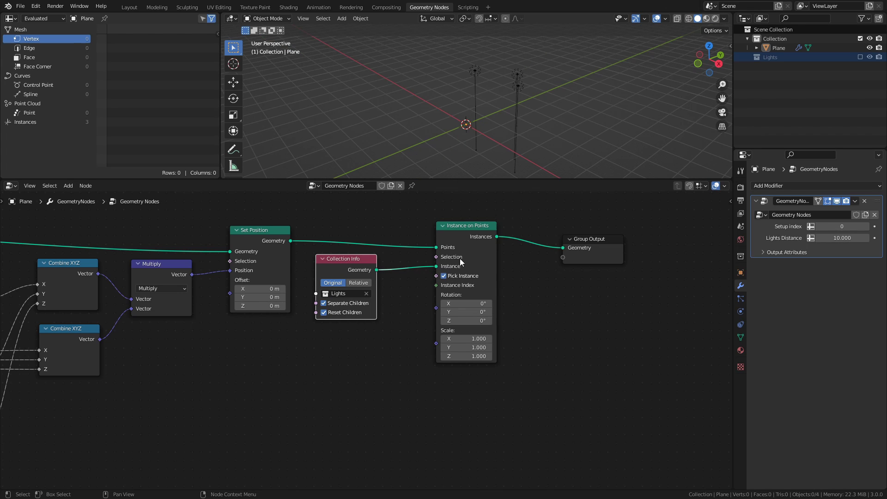
click(470, 93)
click(29, 121)
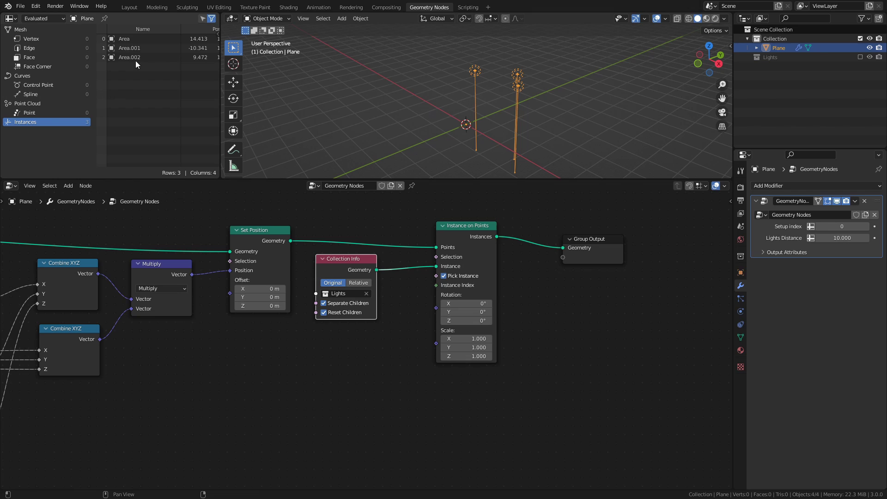
click(570, 129)
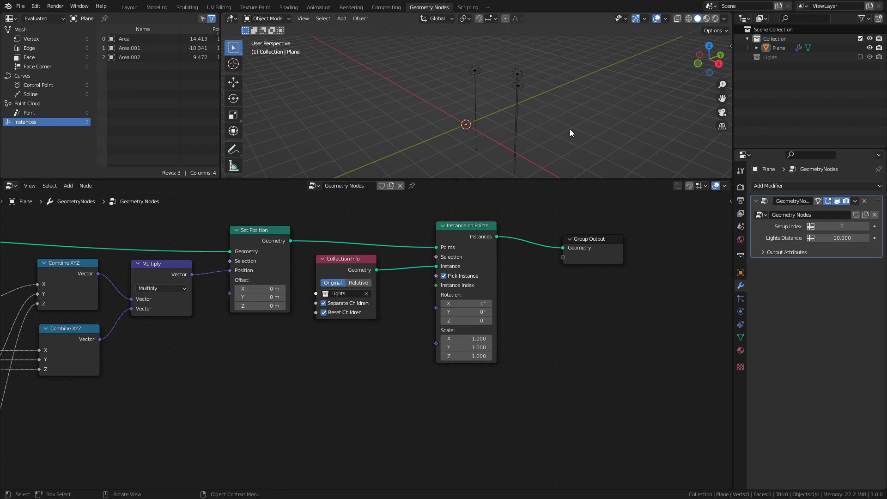
key(ctrl+s)
middle_drag(524, 132, 572, 117)
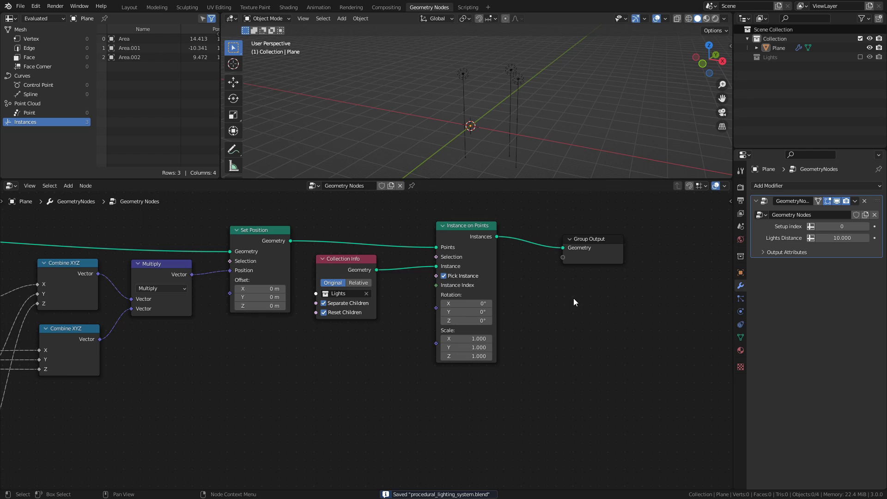
Add a Position input node below the Set Position and Collection Info nodes
middle_drag(574, 302, 661, 267)
key(shift+a)
mouse_move(417, 325)
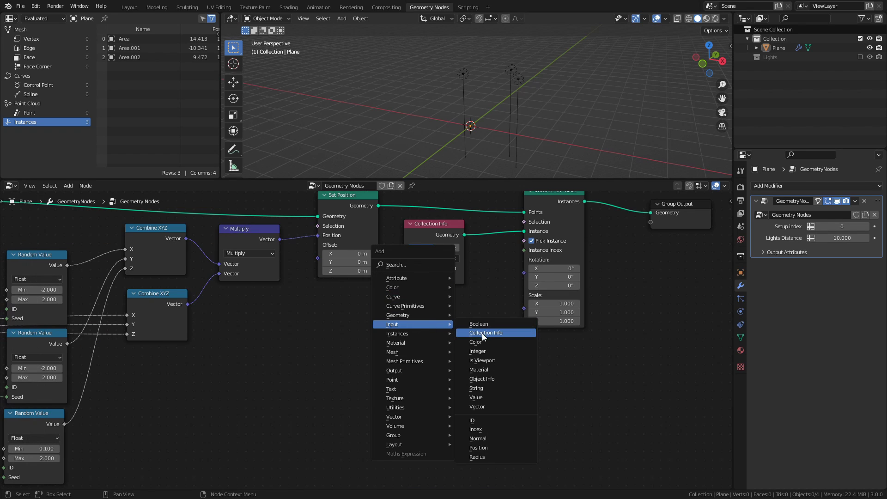
click(478, 448)
click(351, 353)
Add an Align Euler to Vector node, feed Position into its Vector, and connect its Rotation to Instance on Points' Rotation
middle_drag(480, 310, 387, 320)
key(shift+a)
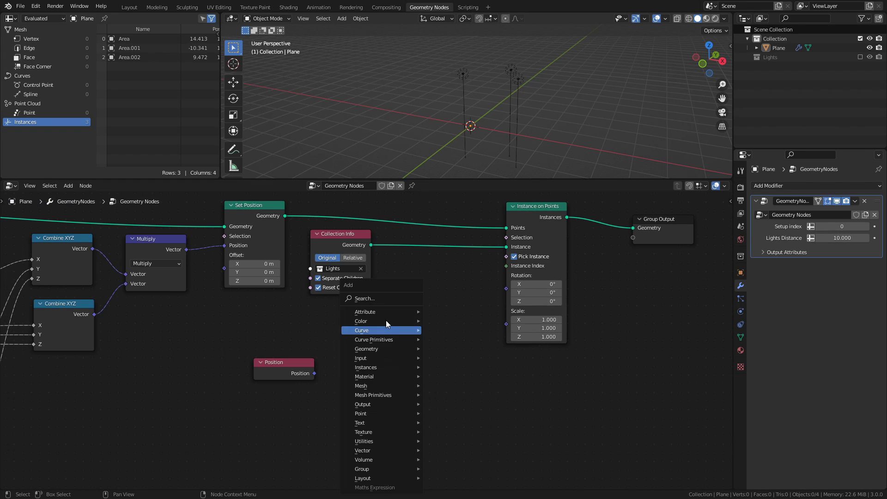
click(368, 298)
text(align)
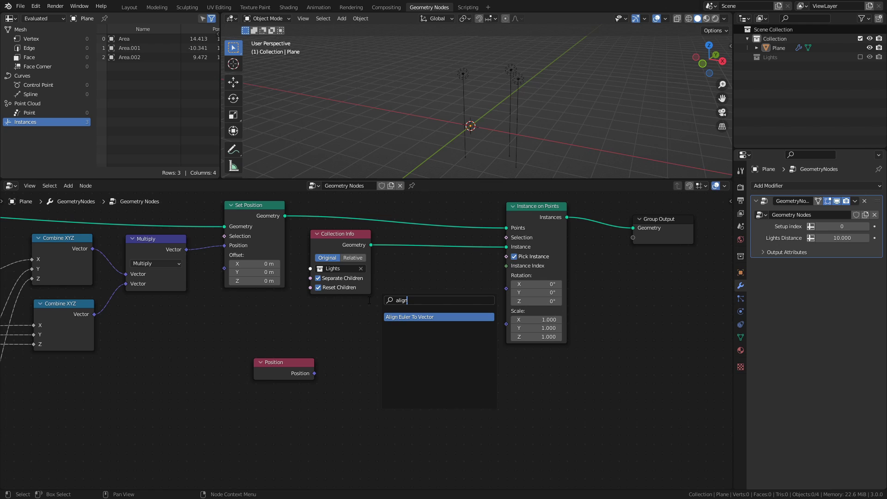
click(400, 317)
click(396, 324)
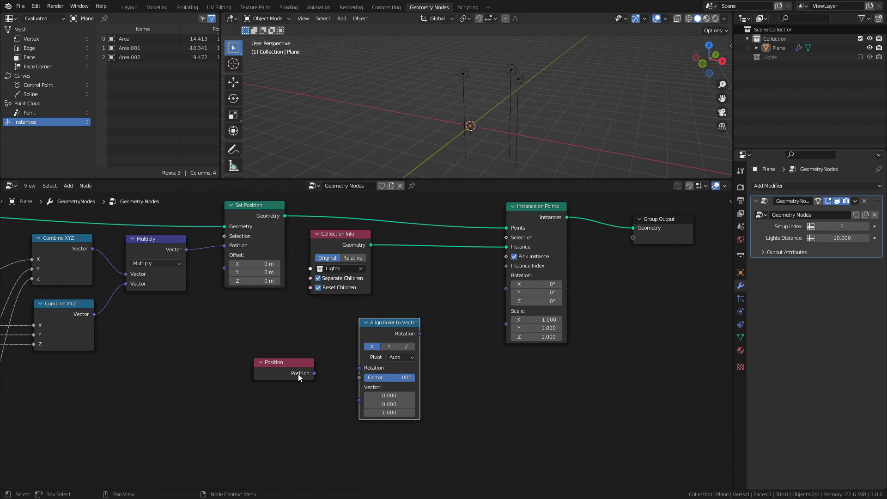
drag(317, 373, 359, 400)
drag(414, 333, 508, 290)
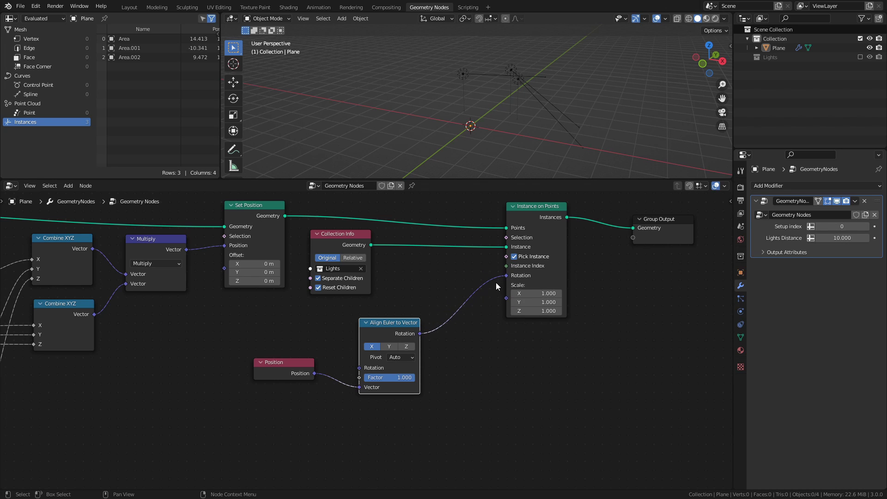
Set Align Euler to Vector's axis to Z so the lights aim at the origin, and save the file
key(a)
middle_drag(499, 139, 527, 120)
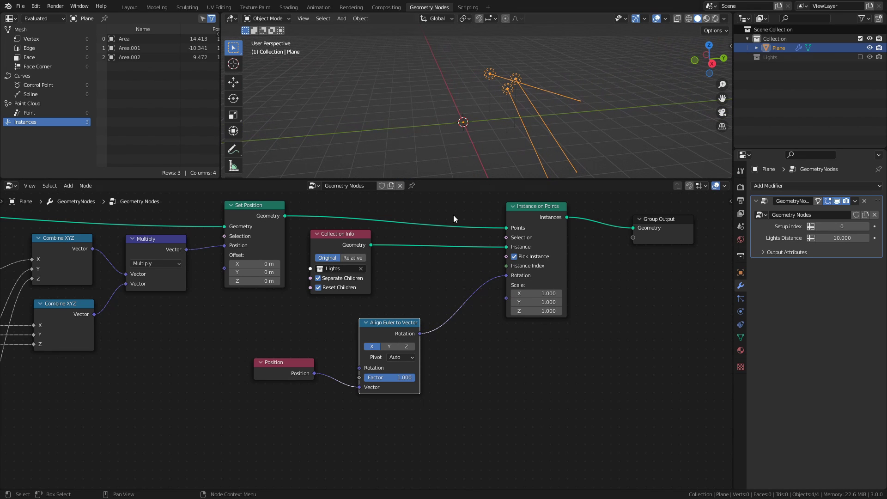
click(413, 347)
middle_drag(412, 93, 562, 131)
key(ctrl+s)
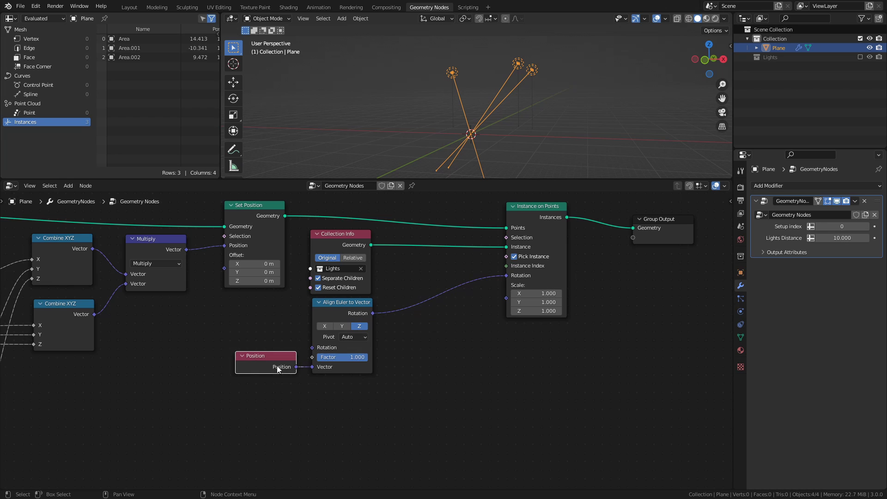
click(482, 374)
key(ctrl+s)
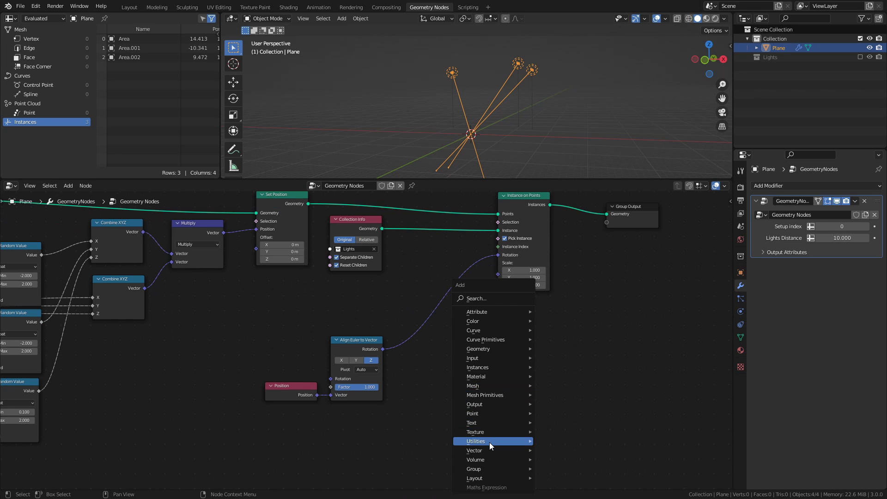
Add a float Random Value node below Align Euler to Vector and feed Setup index into its Seed
mouse_move(499, 441)
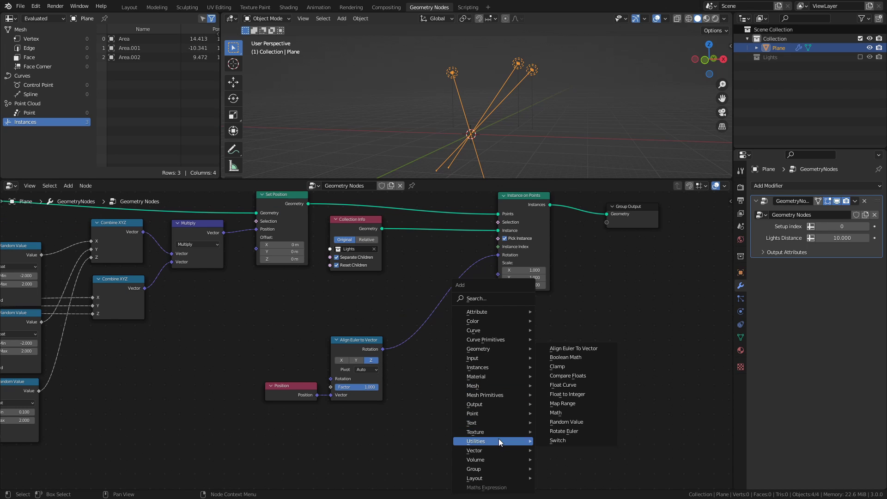
click(579, 423)
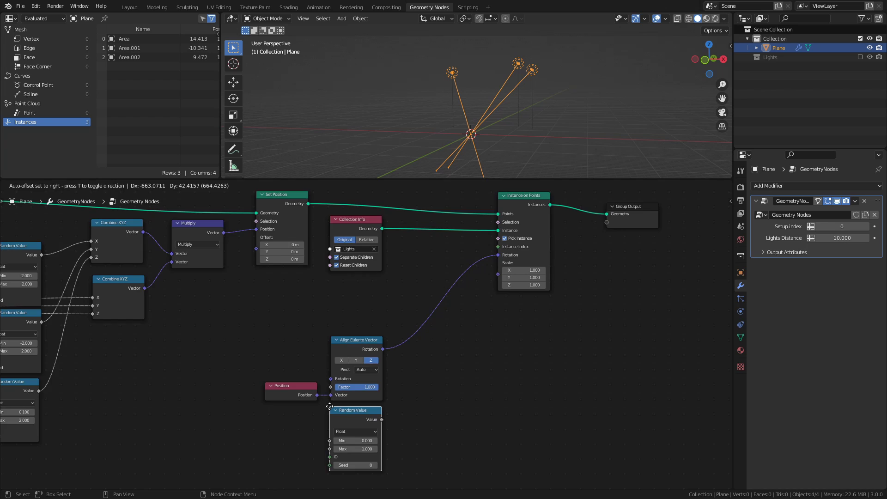
click(329, 408)
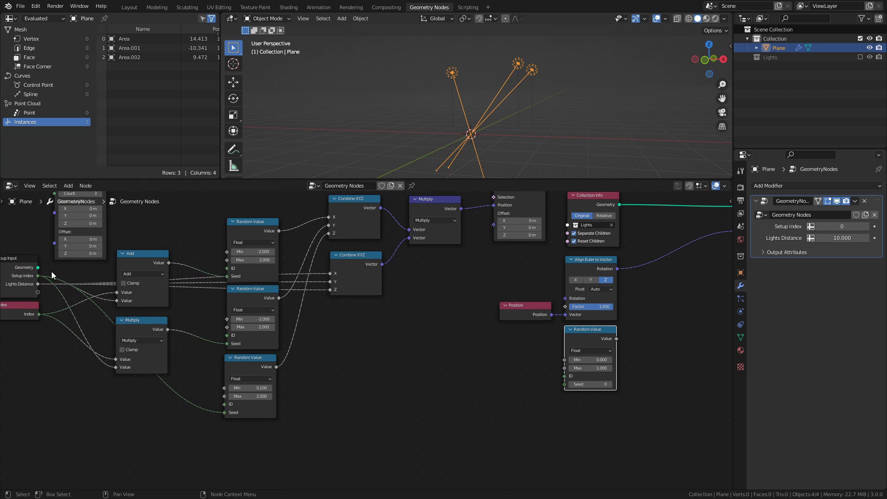
drag(38, 276, 566, 385)
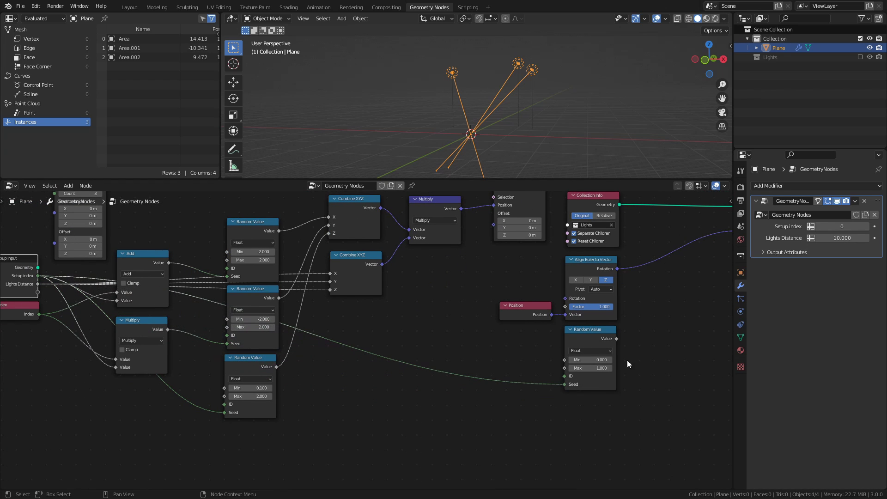
Connect the new Random Value's output to Instance on Points' Scale
middle_drag(670, 296, 420, 334)
drag(369, 378, 486, 288)
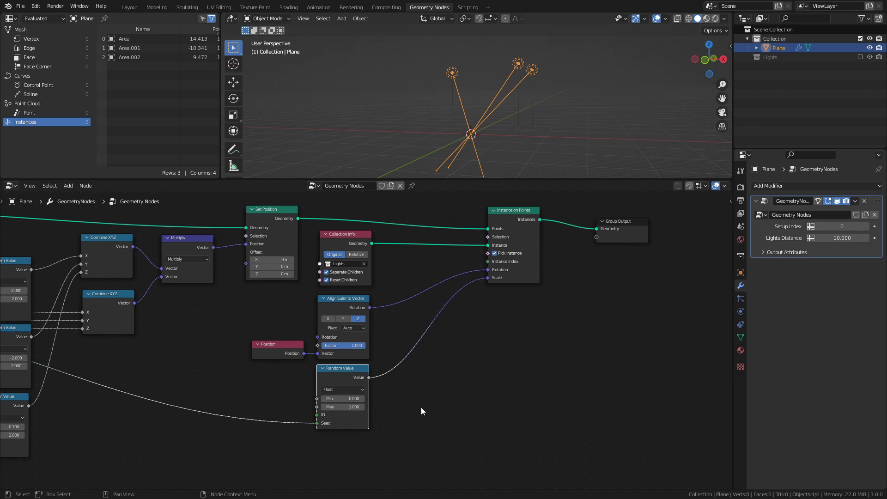
ctrl+middle_drag(387, 403, 435, 331)
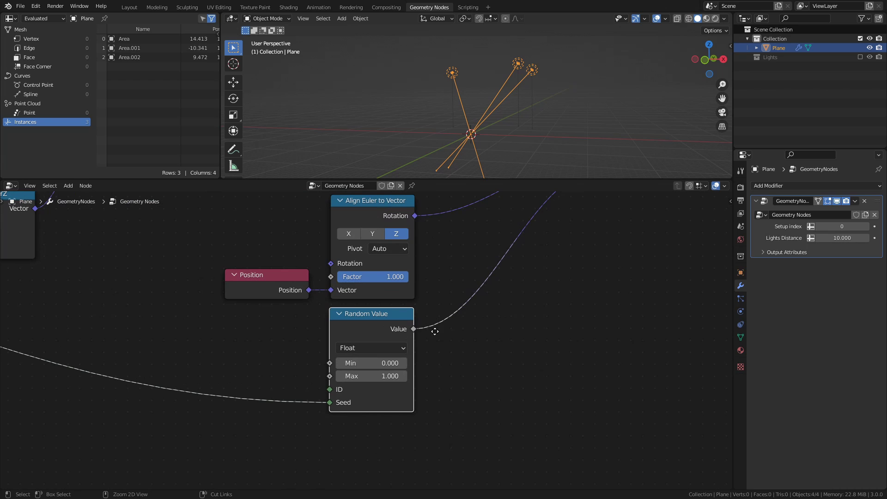
Set the Min to 3 and Max to 20 on the Random Value node driving instance scale, and save the file
scroll(478, 109, up, 3)
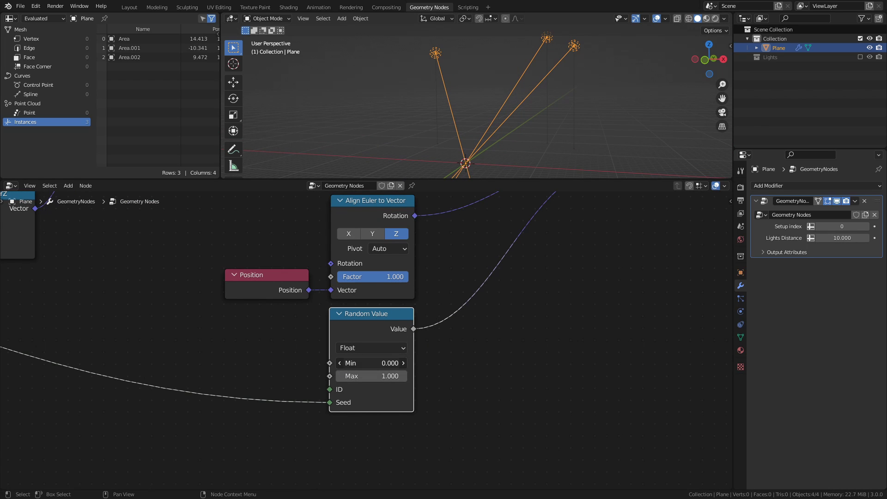
click(370, 364)
text(3)
key(Return)
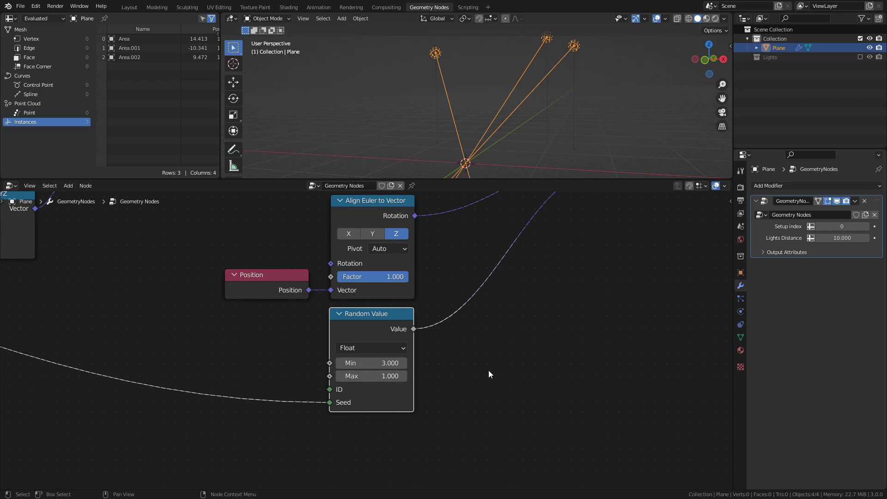
click(402, 376)
text(20)
key(Return)
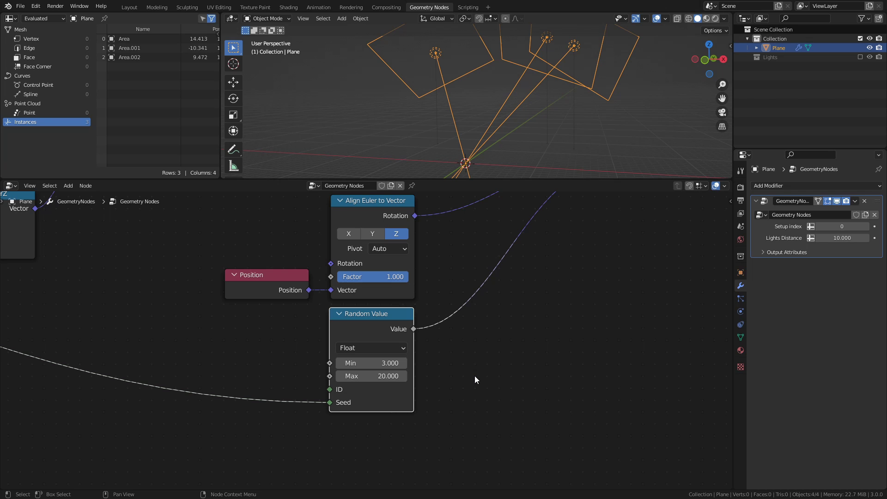
middle_drag(590, 154, 612, 135)
key(ctrl+s)
Raise the modifier's Setup index through several successive values to preview different light arrangements and sizes
middle_drag(517, 172, 683, 180)
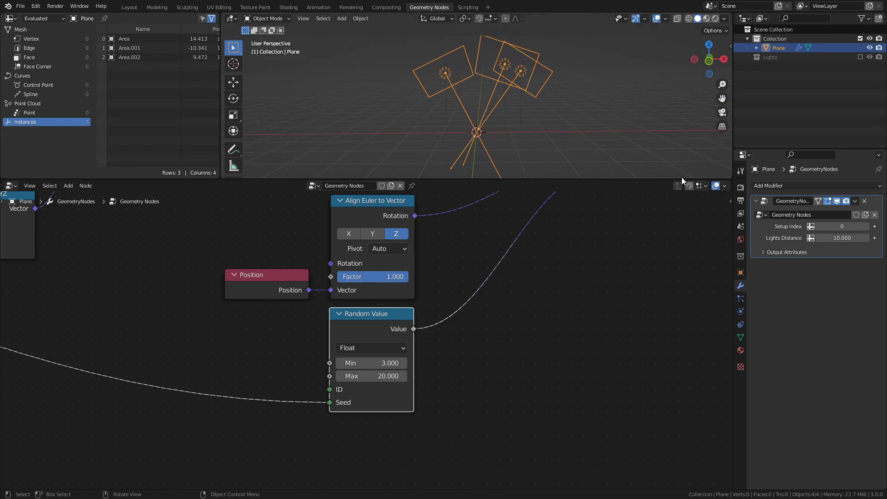
click(868, 227)
click(869, 227)
click(869, 227)
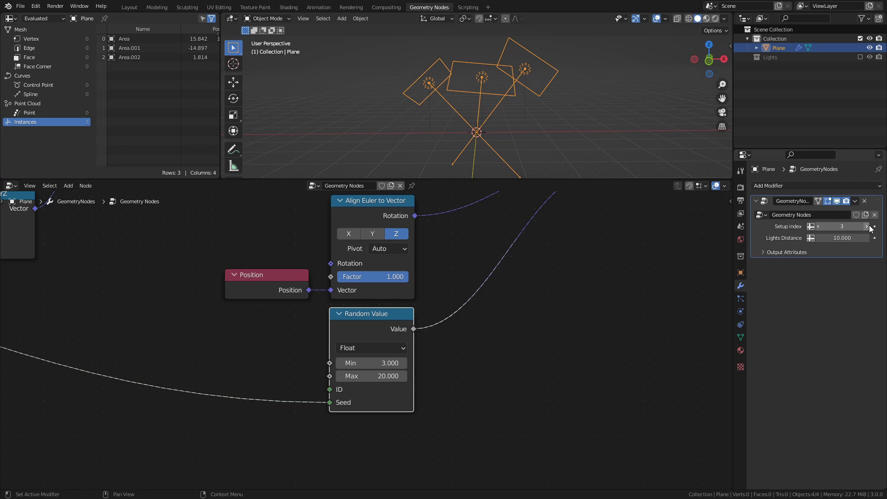
click(868, 227)
click(869, 227)
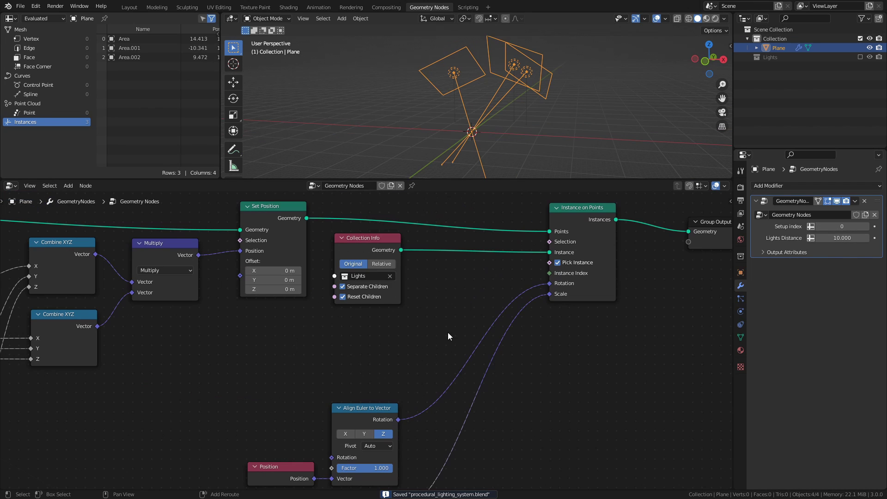
Add a float Random Value node below Collection Info and feed Setup index into its Seed
key(shift+a)
mouse_move(447, 332)
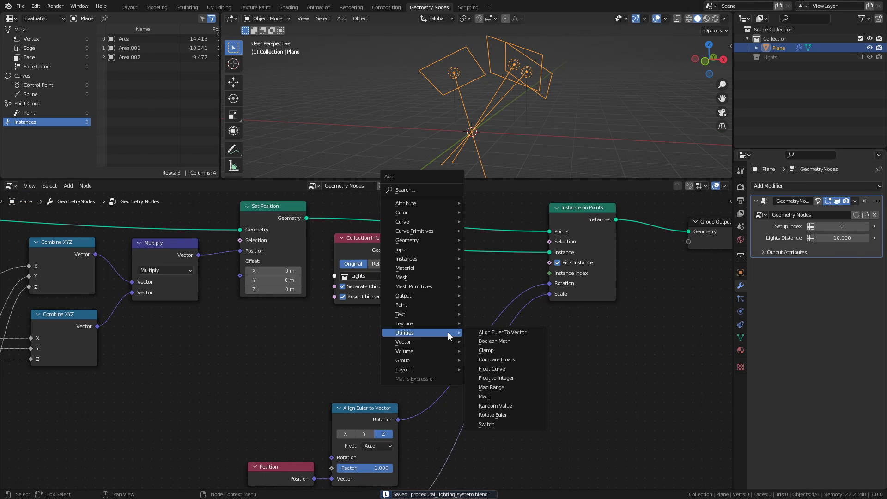
click(494, 406)
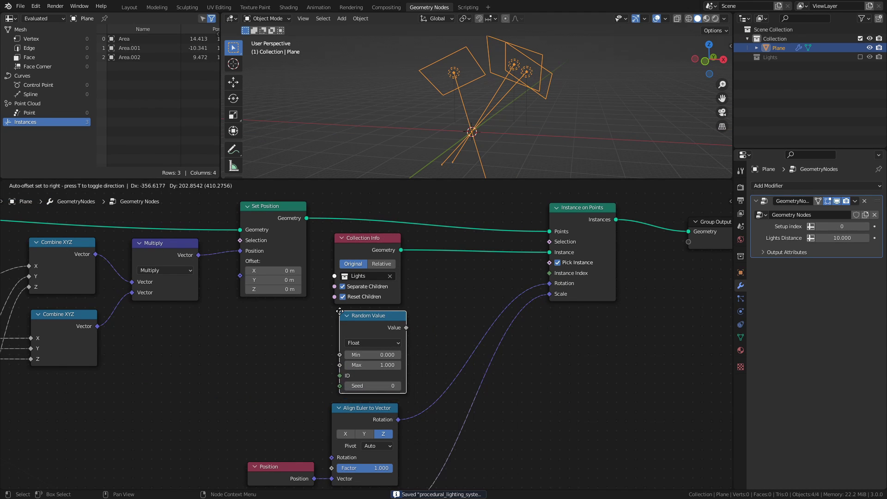
click(423, 312)
key(Home)
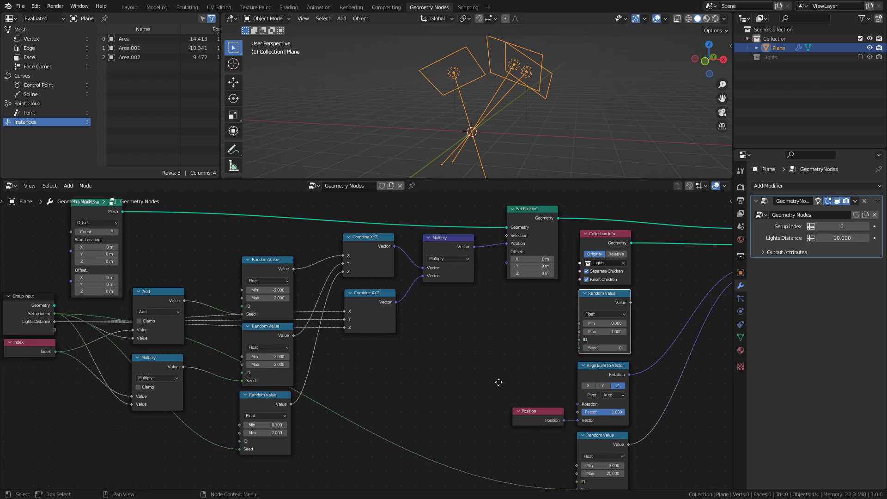
drag(82, 309, 609, 344)
scroll(555, 328, up, 3)
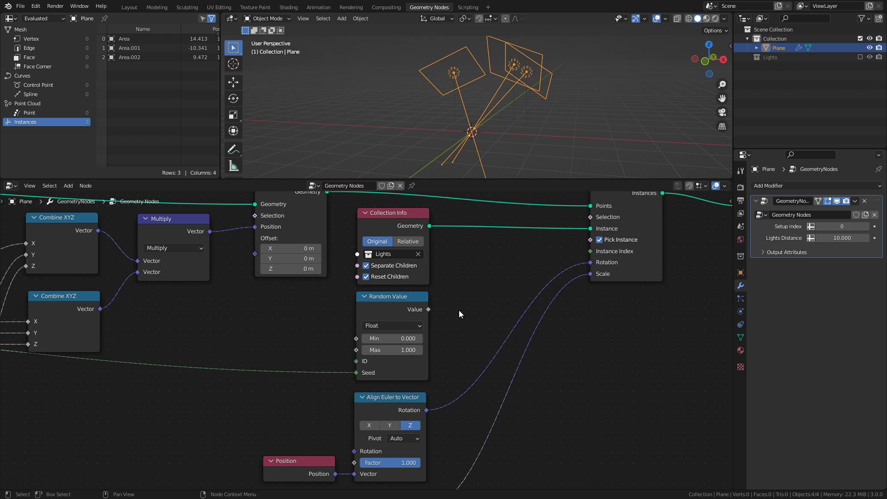
Drive Instance on Points' Instance Index with the new Random Value node using a Max of 10, and save the file
drag(428, 309, 594, 253)
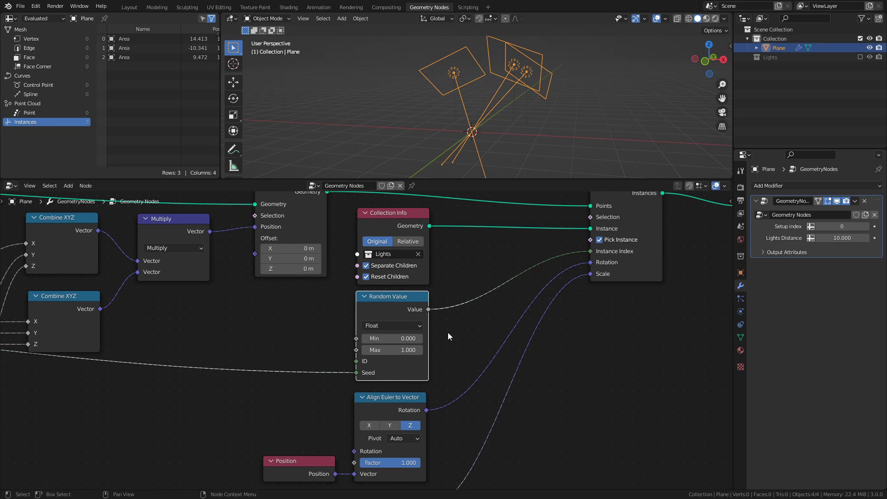
click(393, 350)
text(1)
text(0)
key(Return)
key(ctrl+s)
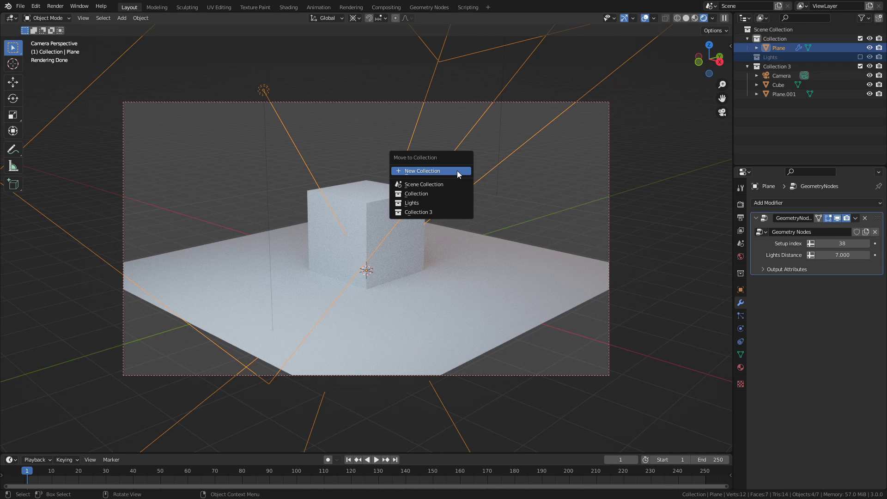
Move the Plane into a new collection named Light Setup
click(456, 170)
text(Light)
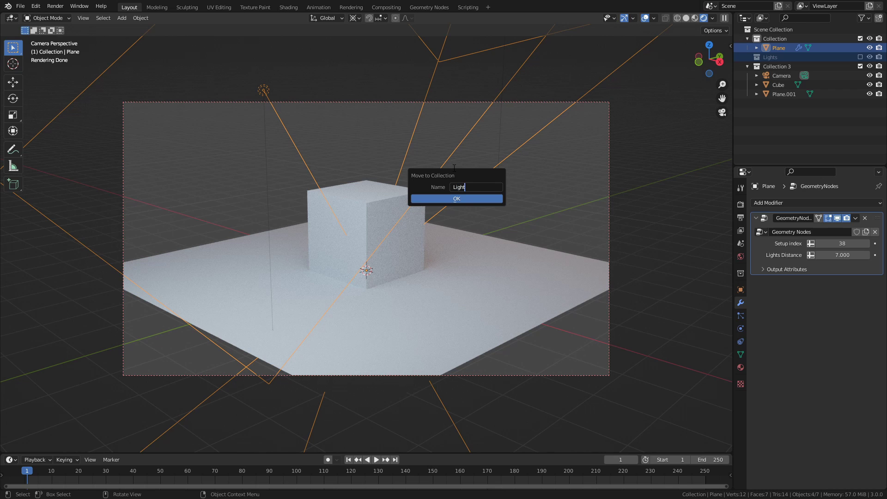
text( Setup)
key(Return)
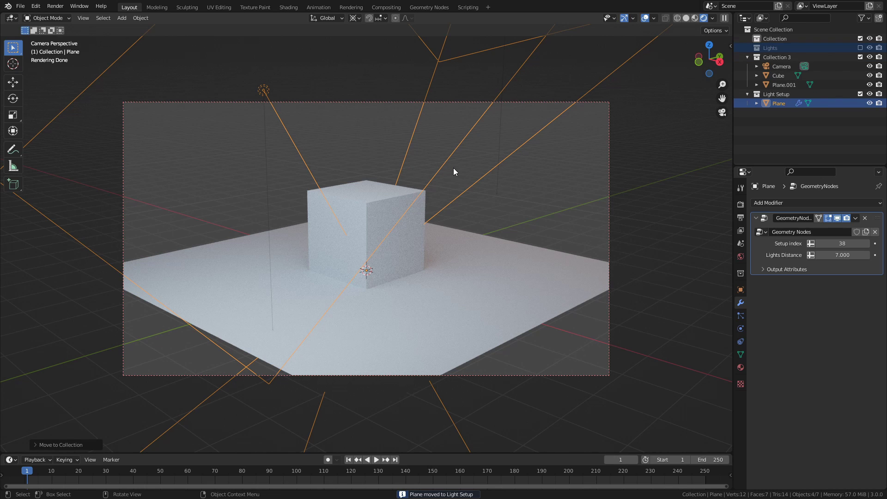
Nest the Lights collection inside Light Setup and exclude Lights from the view layer
drag(786, 48, 778, 106)
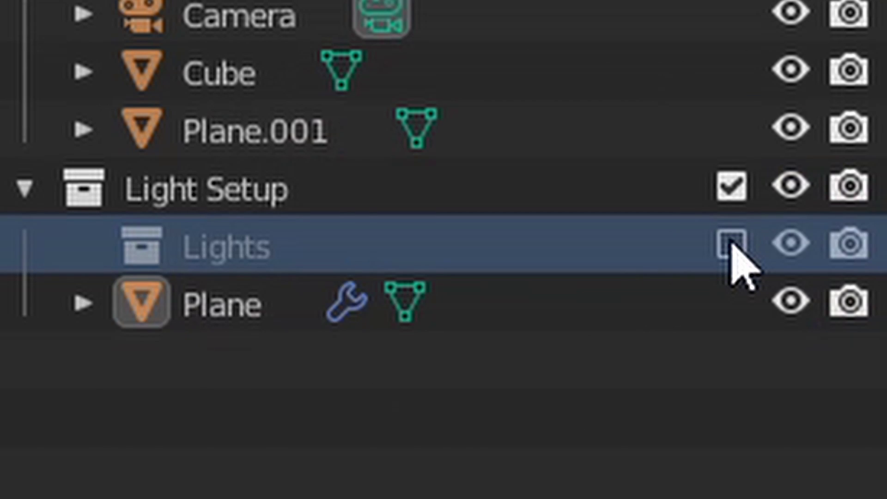
click(860, 103)
click(732, 244)
click(238, 192)
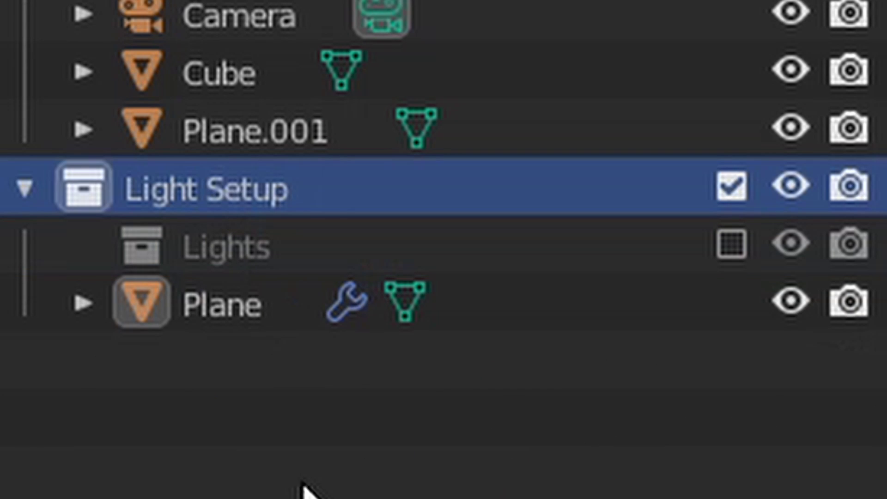
Start a new file from the General template
click(20, 6)
mouse_move(40, 18)
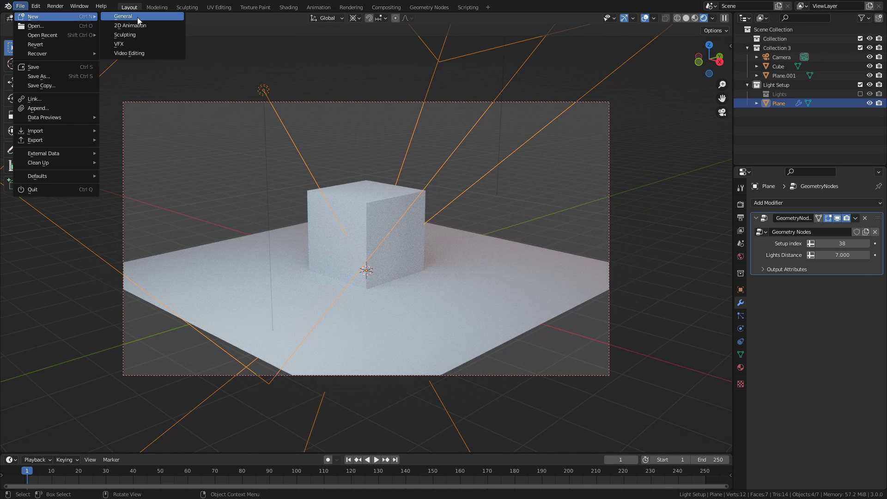
click(138, 18)
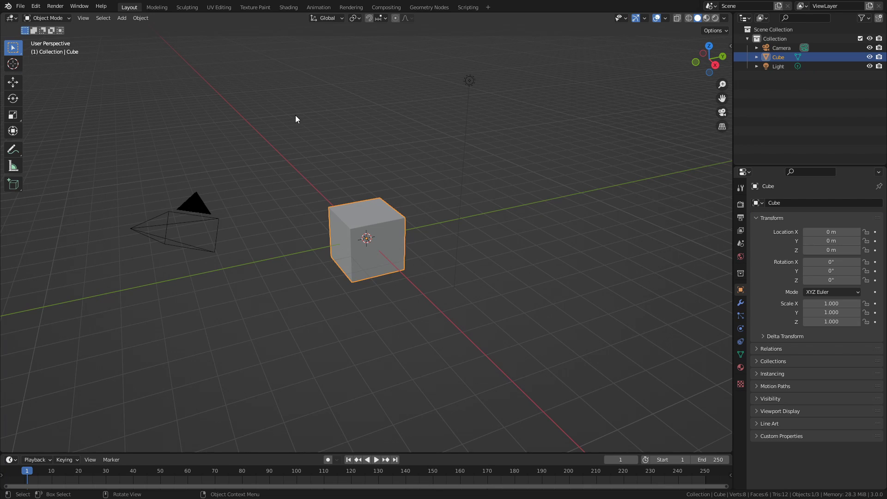
Append the Light Setup collection from procedural_lighting_system.blend into the new scene
click(20, 6)
click(28, 101)
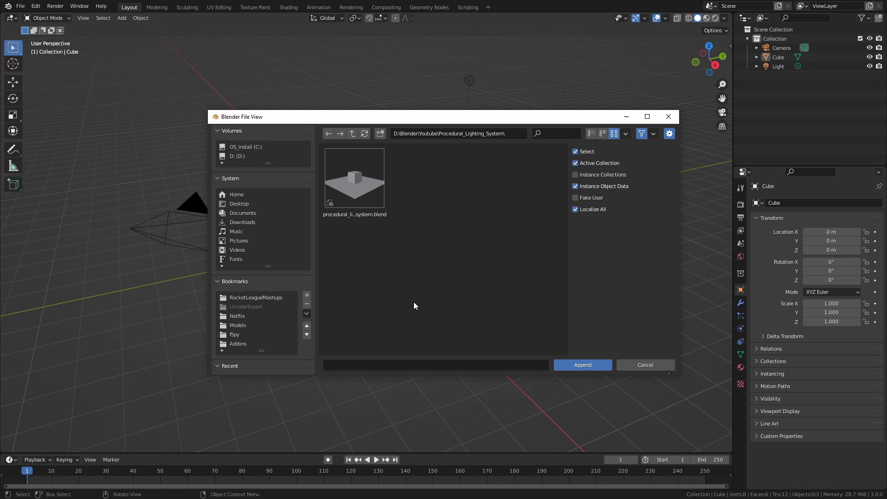
double_click(367, 196)
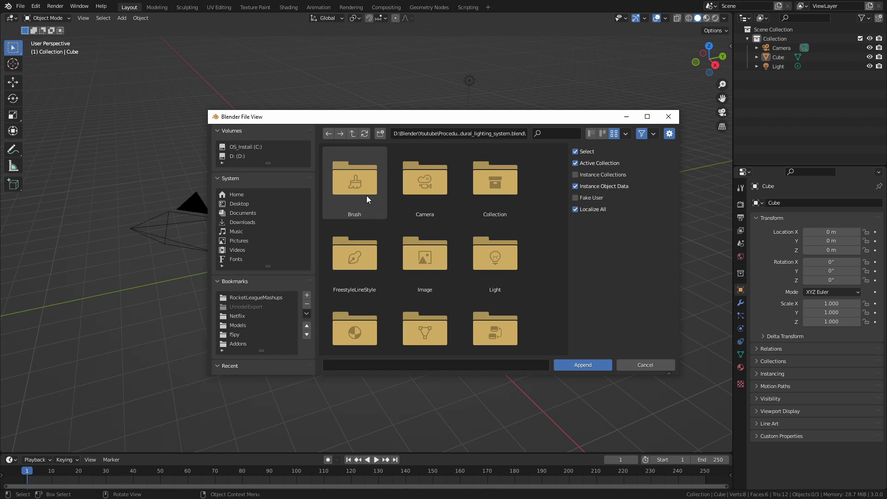
double_click(495, 181)
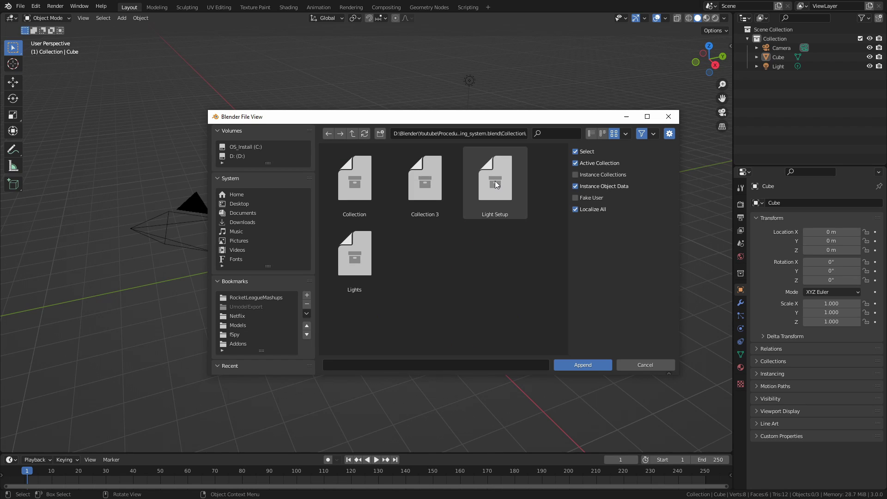
click(514, 190)
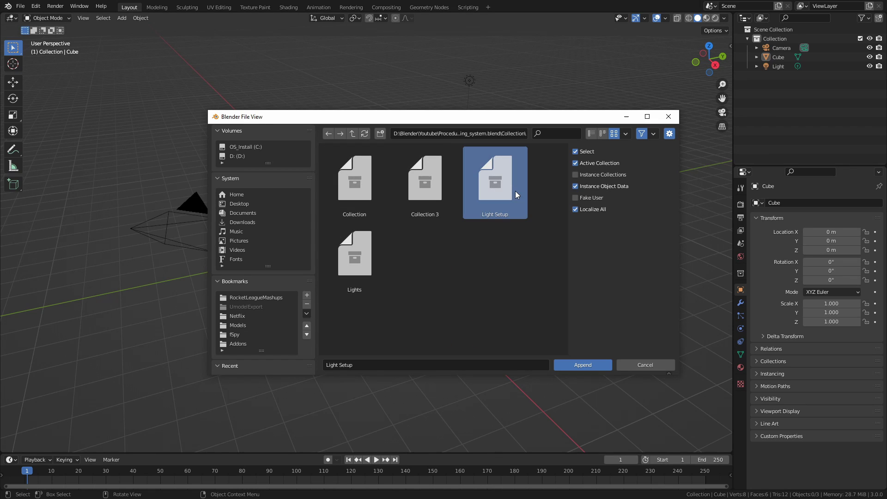
click(581, 366)
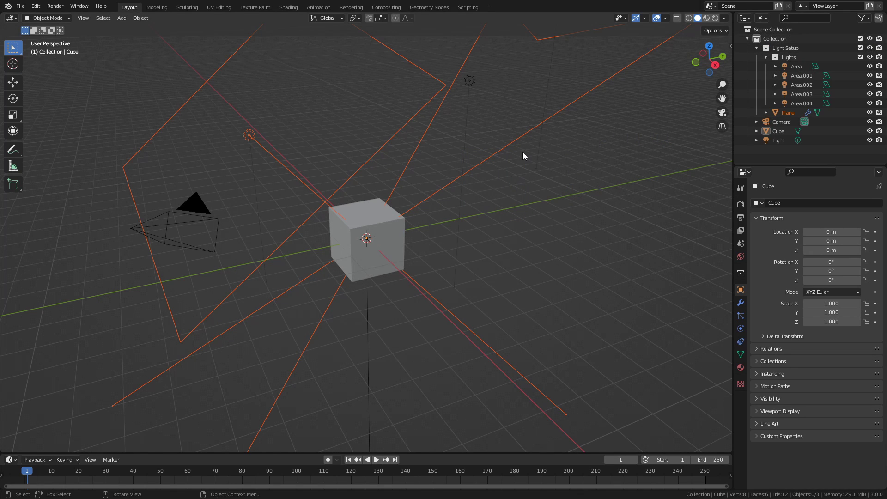
Look through the scene camera with nothing selected, and exclude the appended Lights collection from the view layer
key(KP_0)
key(a)
key(alt+a)
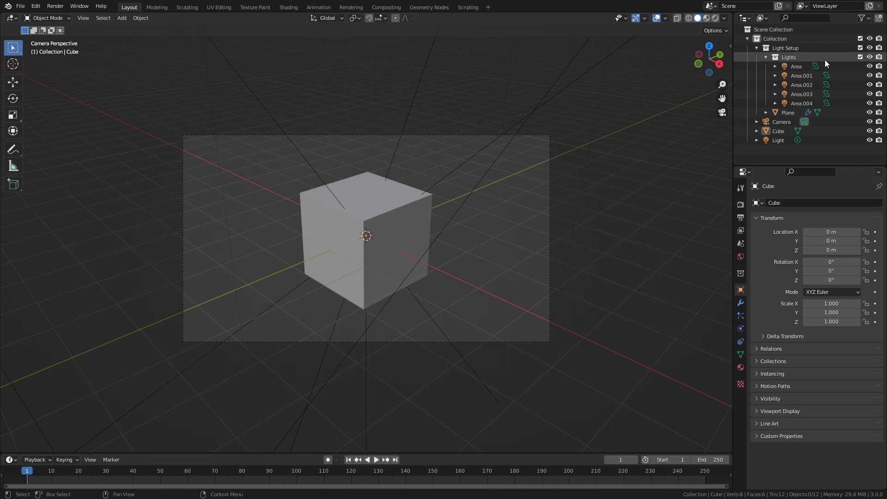
click(861, 57)
Set Lights Distance to 4.960 and Setup index to 4 in the appended Plane's Geometry Nodes modifier
click(781, 66)
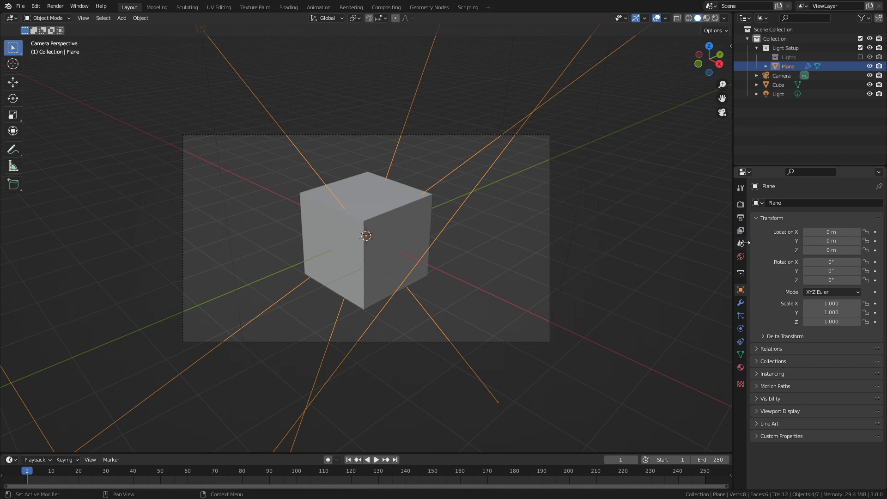
click(741, 303)
click(868, 244)
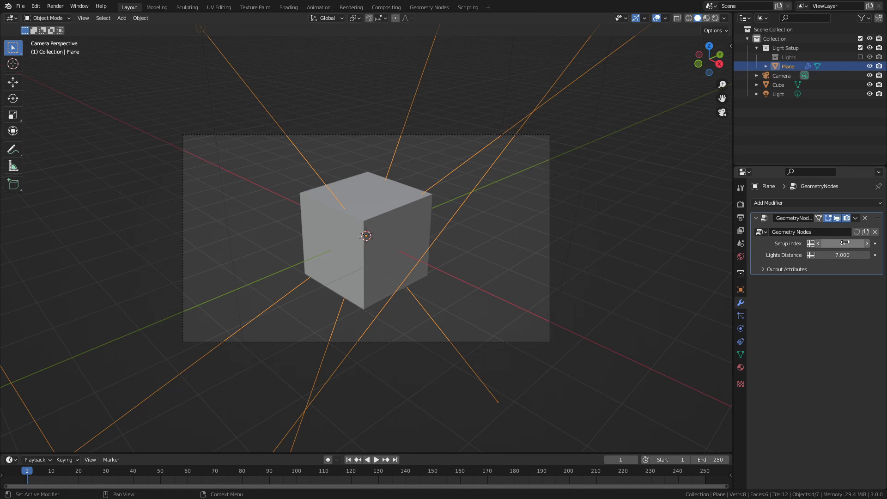
mouse_move(846, 255)
mouse_down()
mouse_move(821, 255)
mouse_move(842, 255)
mouse_up()
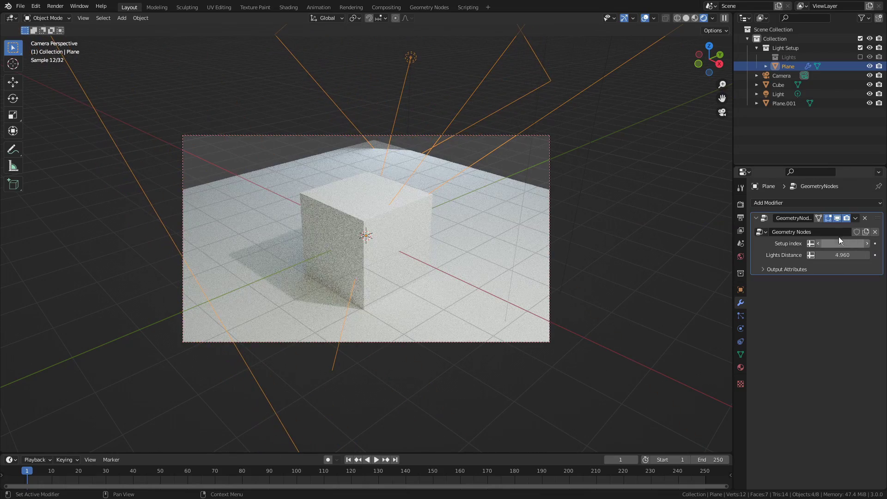
click(869, 244)
click(869, 245)
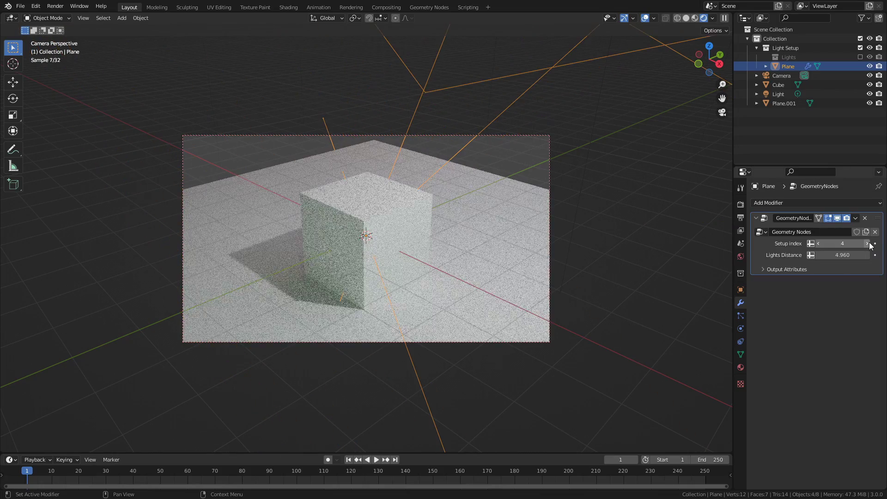